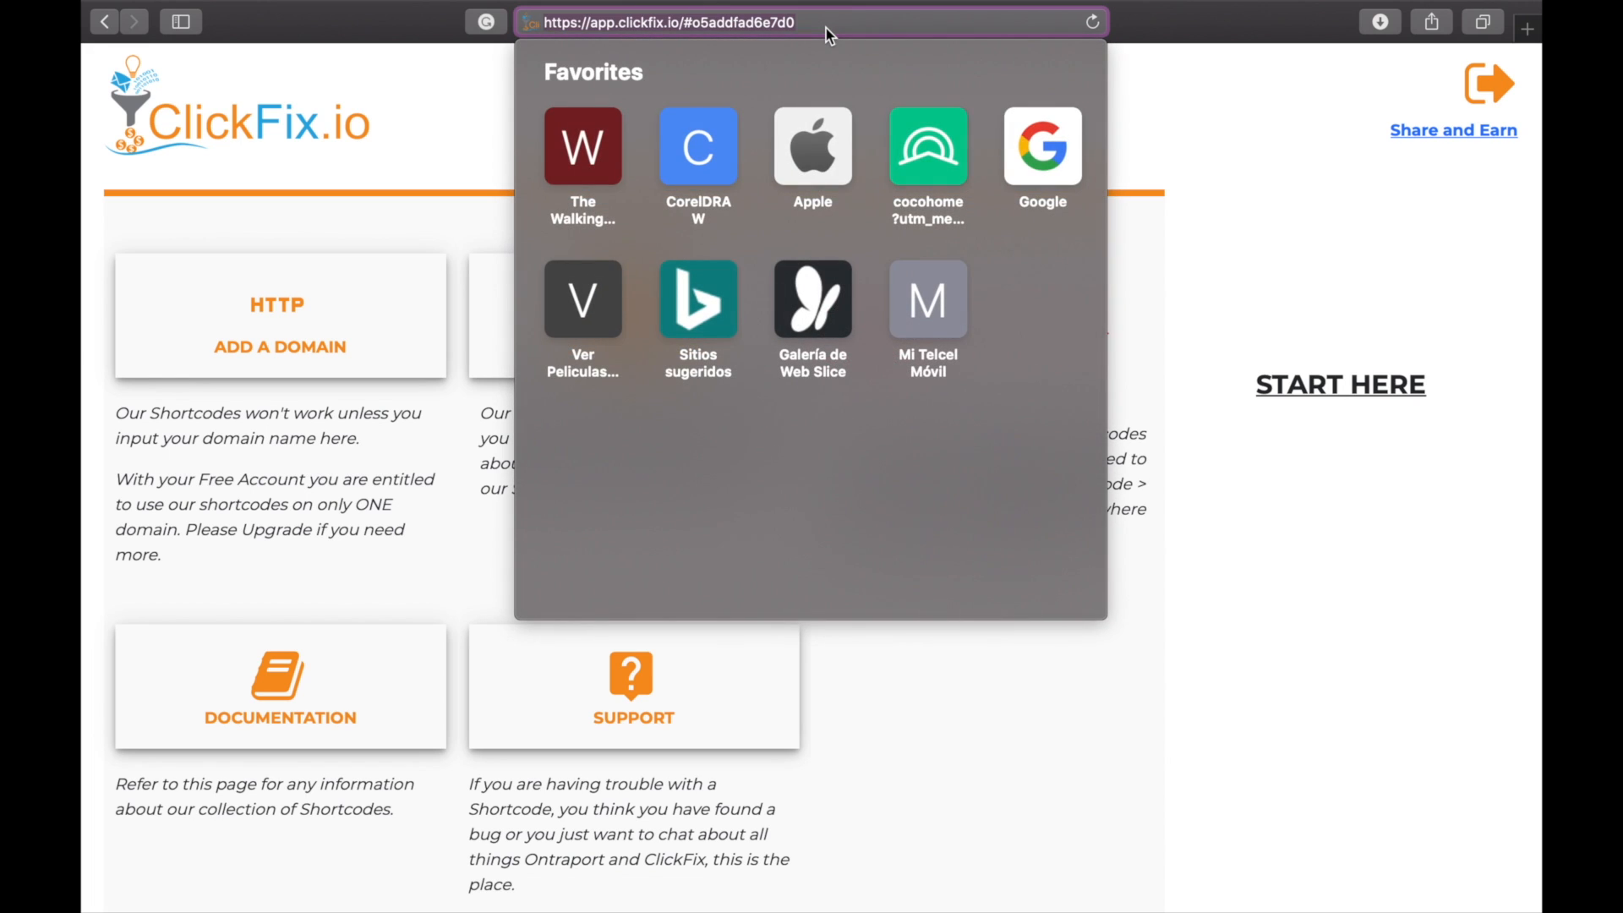
# Step: Open the page for adding a domain from the ClickFix dashboard's Start Here section
pyautogui.click(1206, 312)
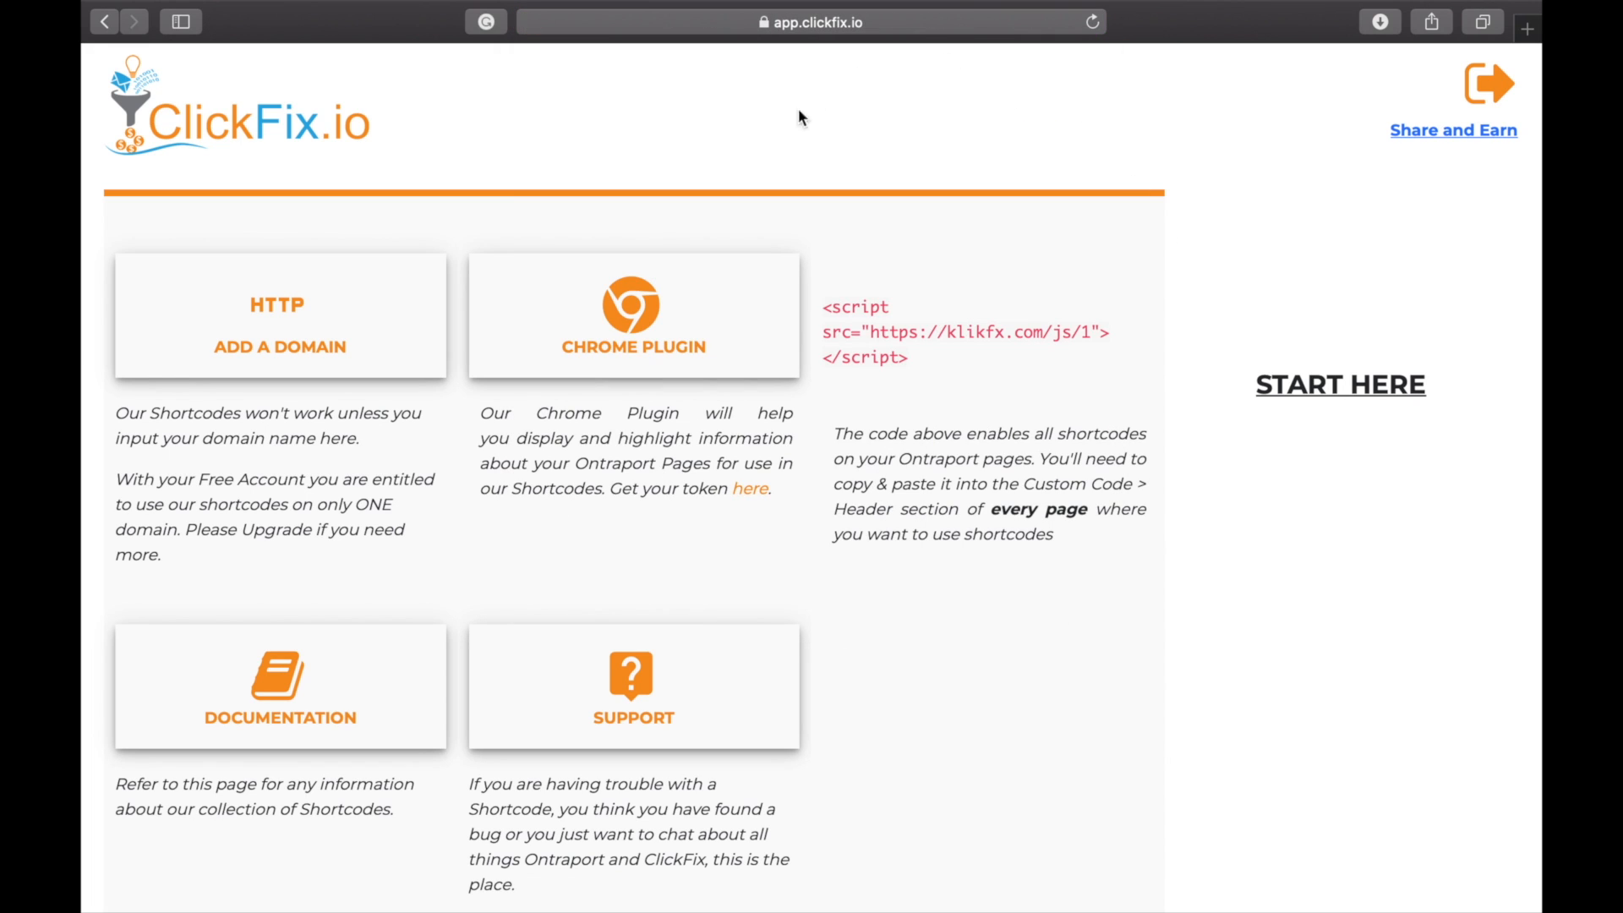
pyautogui.click(222, 120)
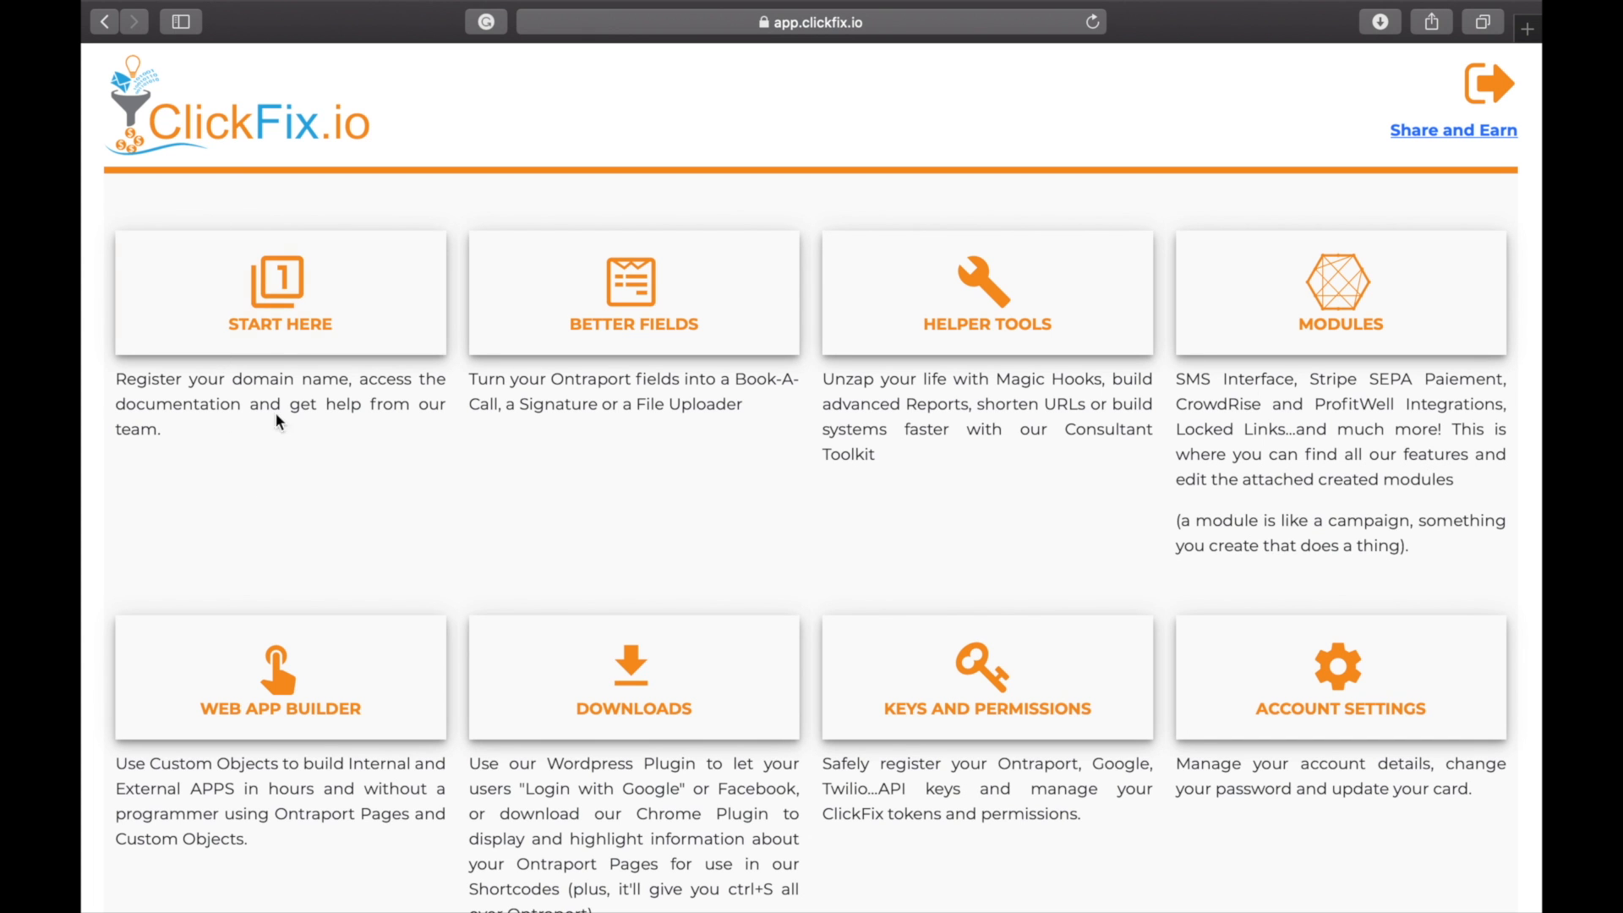
pyautogui.click(294, 332)
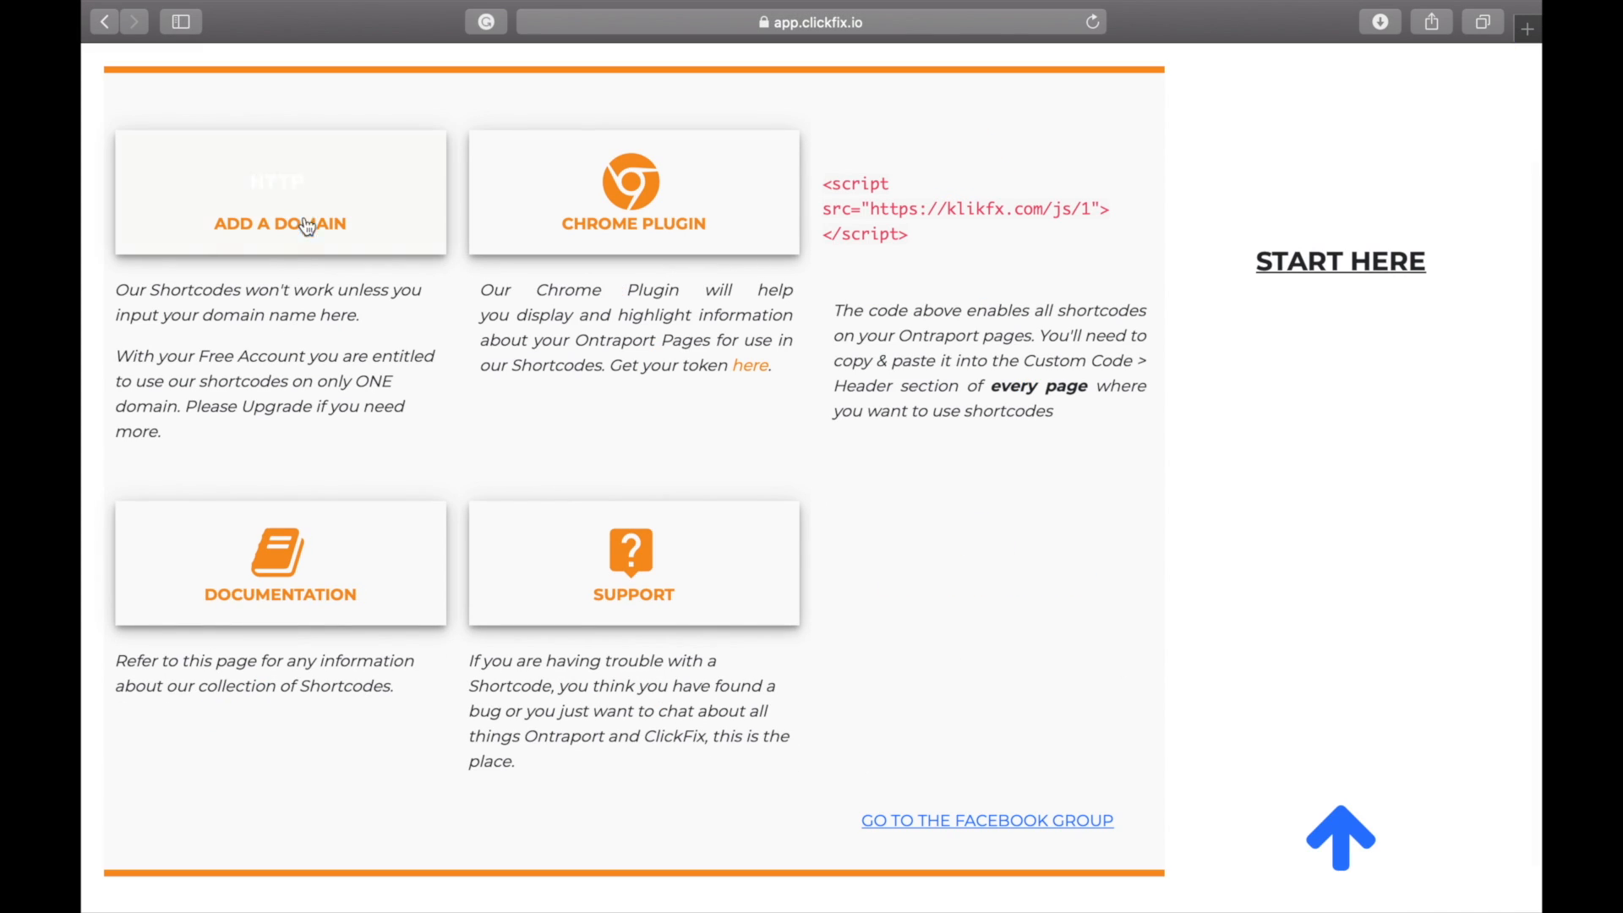
pyautogui.scroll(2, 306, 196)
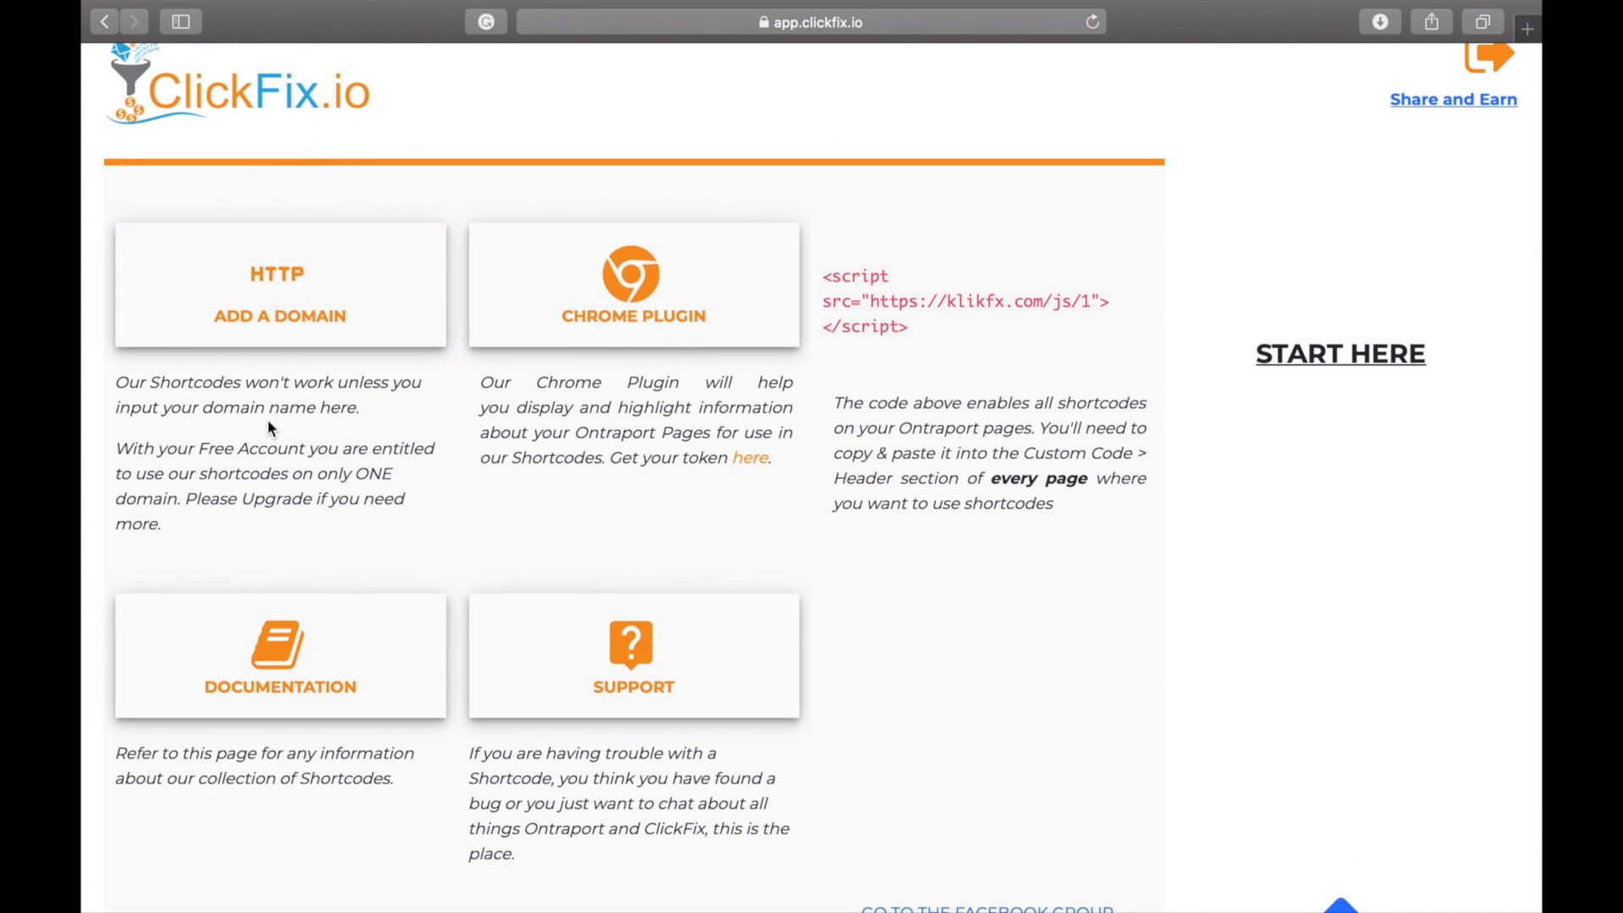
pyautogui.click(286, 332)
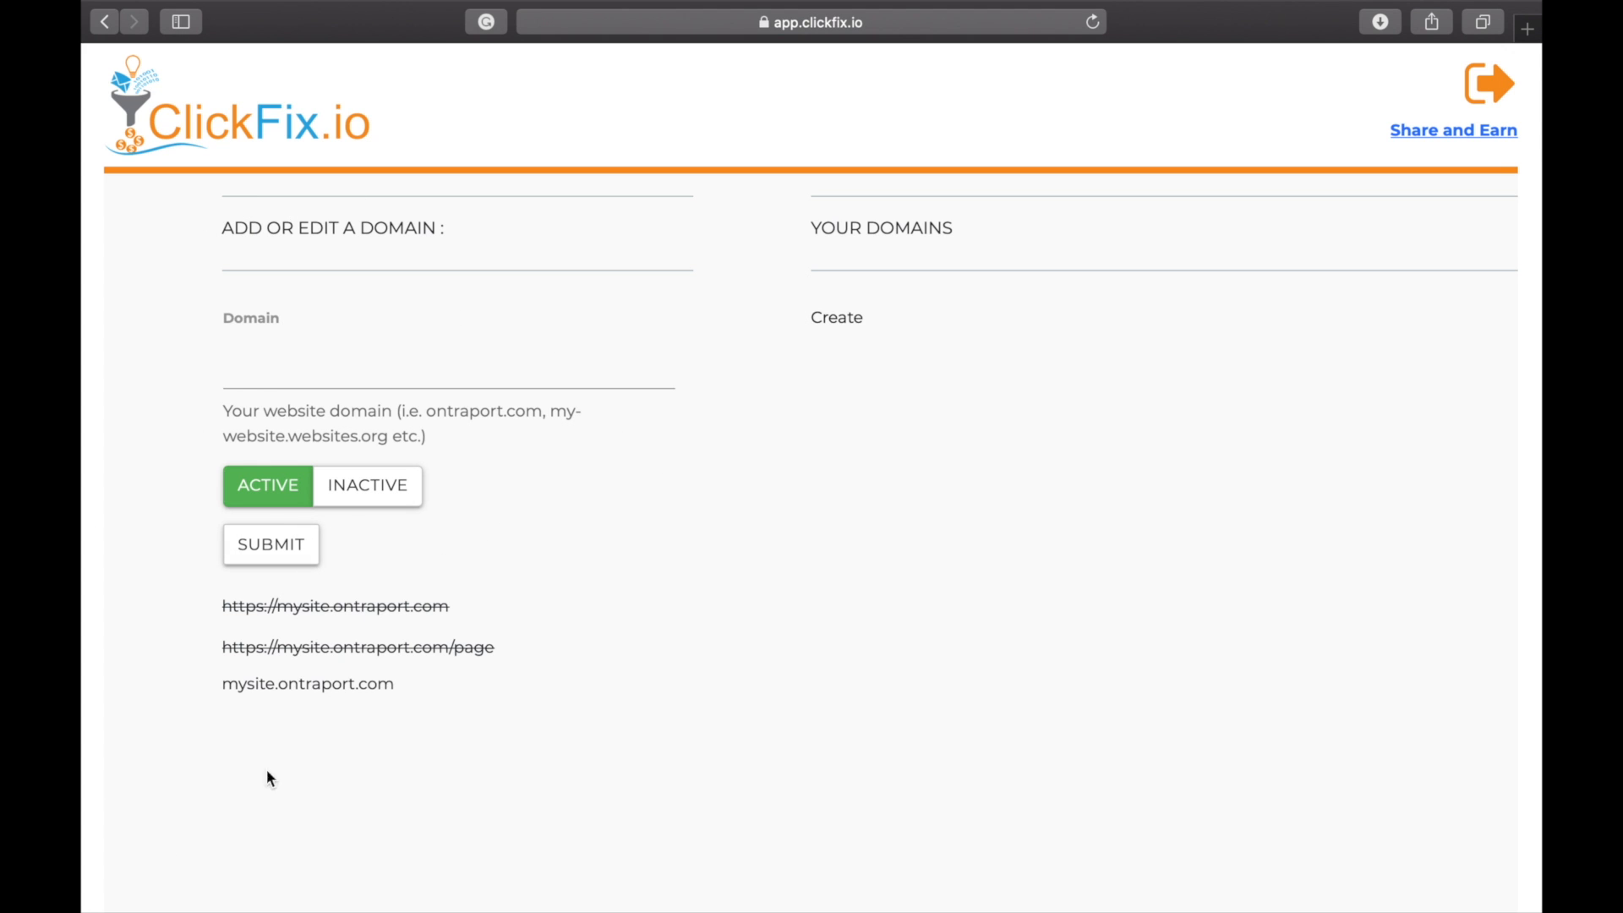
# Step: Open the Chrome plugin's store listing from Start Here, and return to the ClickFix dashboard to highlight the import script
pyautogui.click(273, 119)
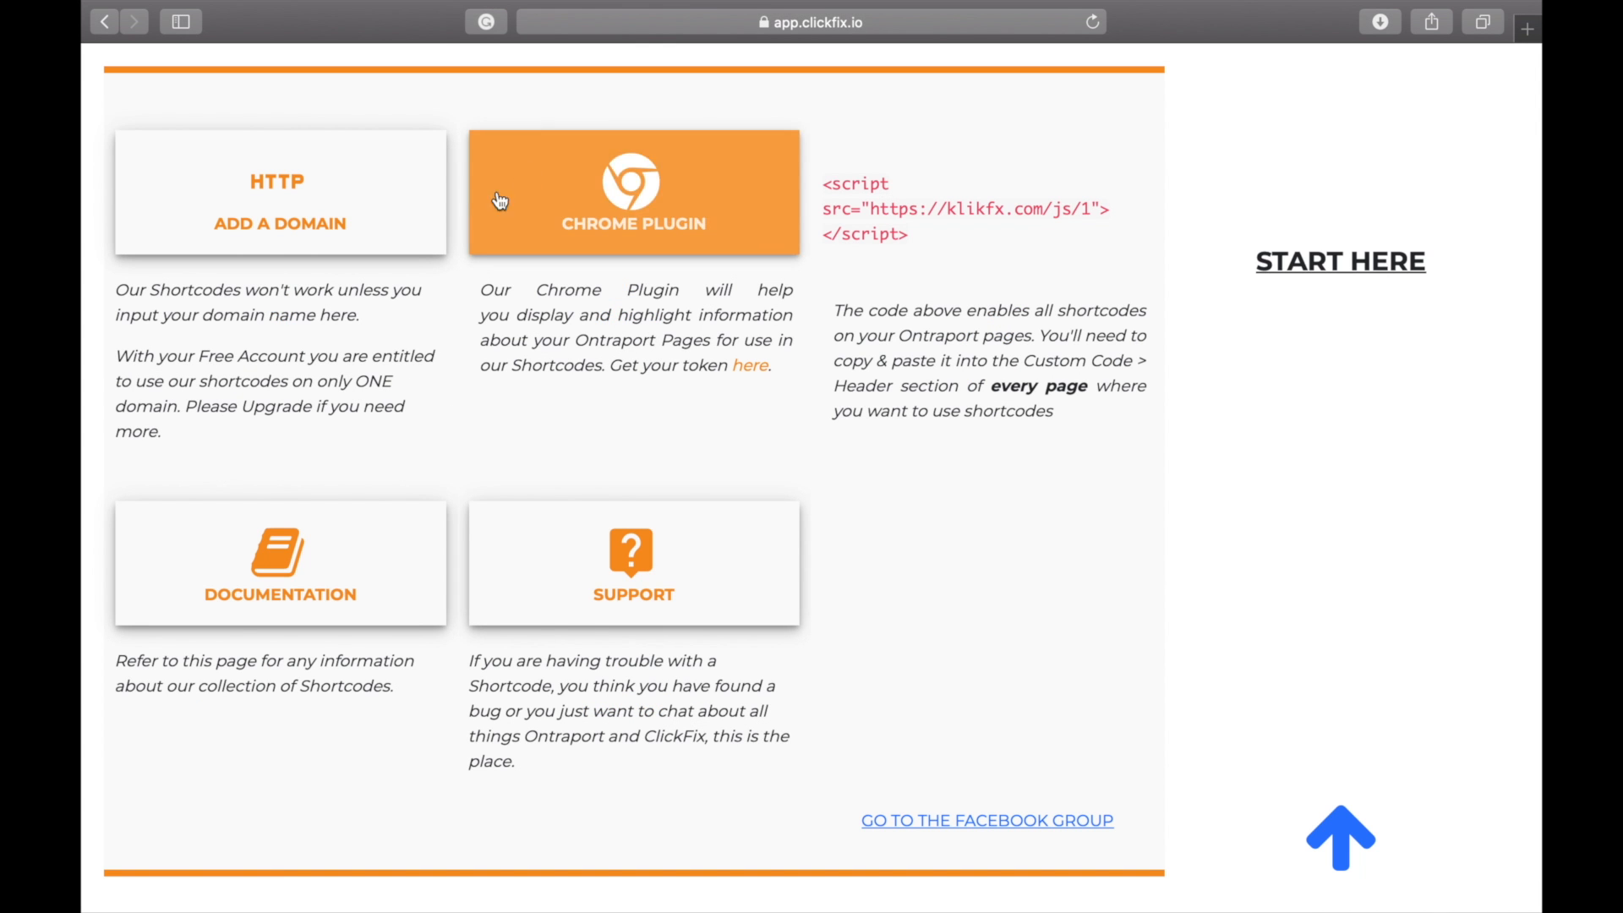
pyautogui.click(583, 232)
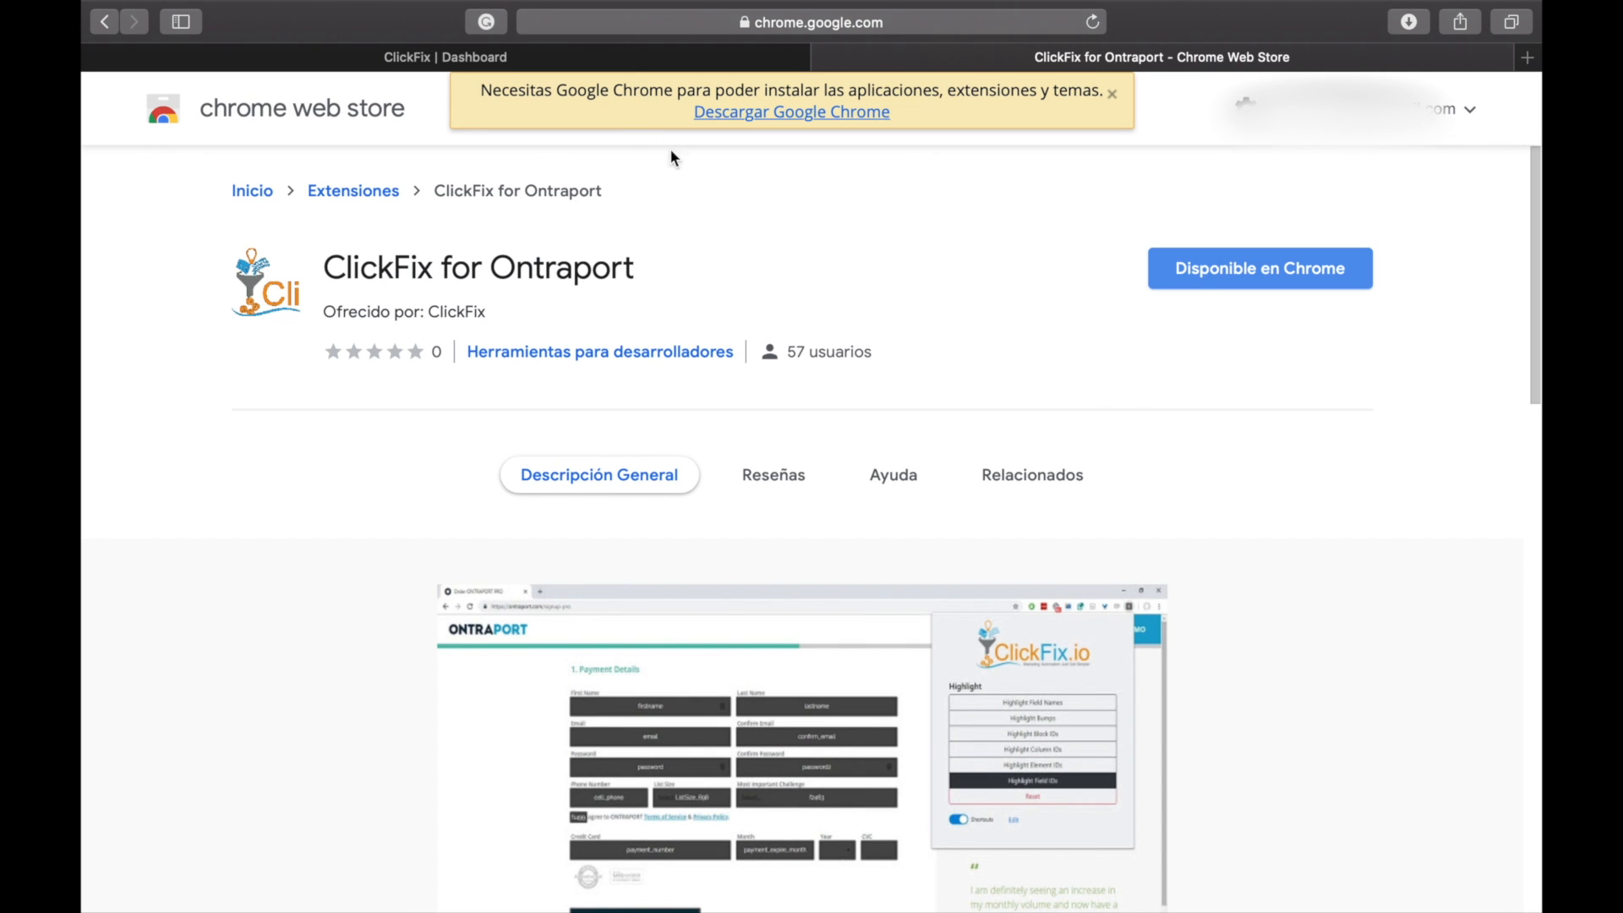
pyautogui.click(633, 59)
pyautogui.moveTo(917, 282); pyautogui.dragTo(819, 219)
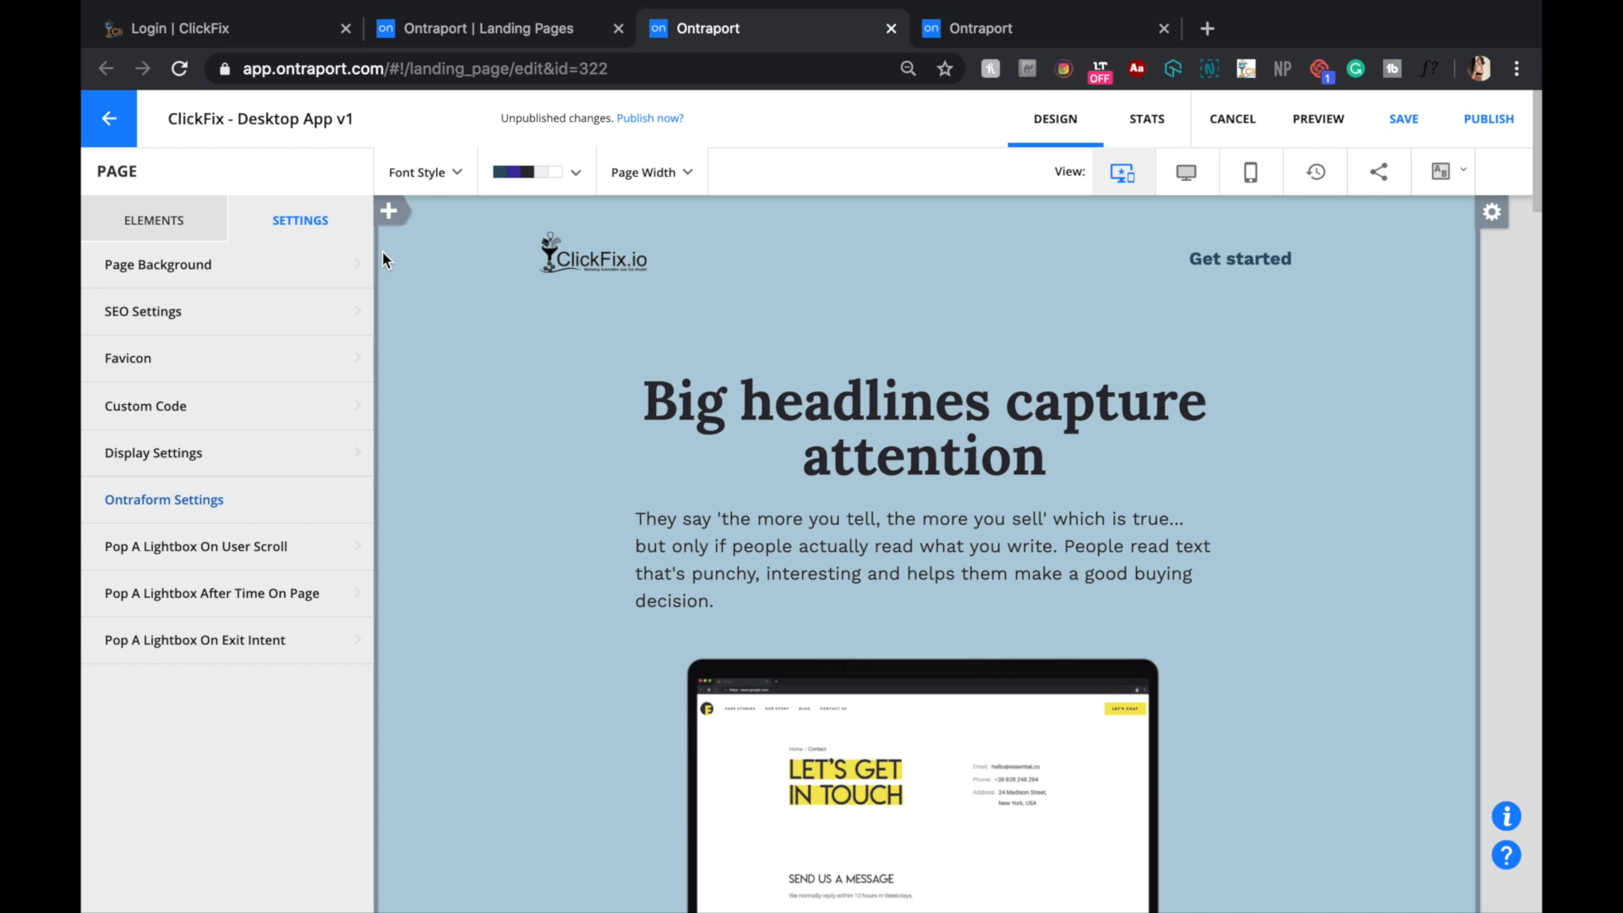
# Step: Review the import script and CSSElement shortcode in the header custom code of the "ClickFix - Desktop App v1" page
pyautogui.click(228, 411)
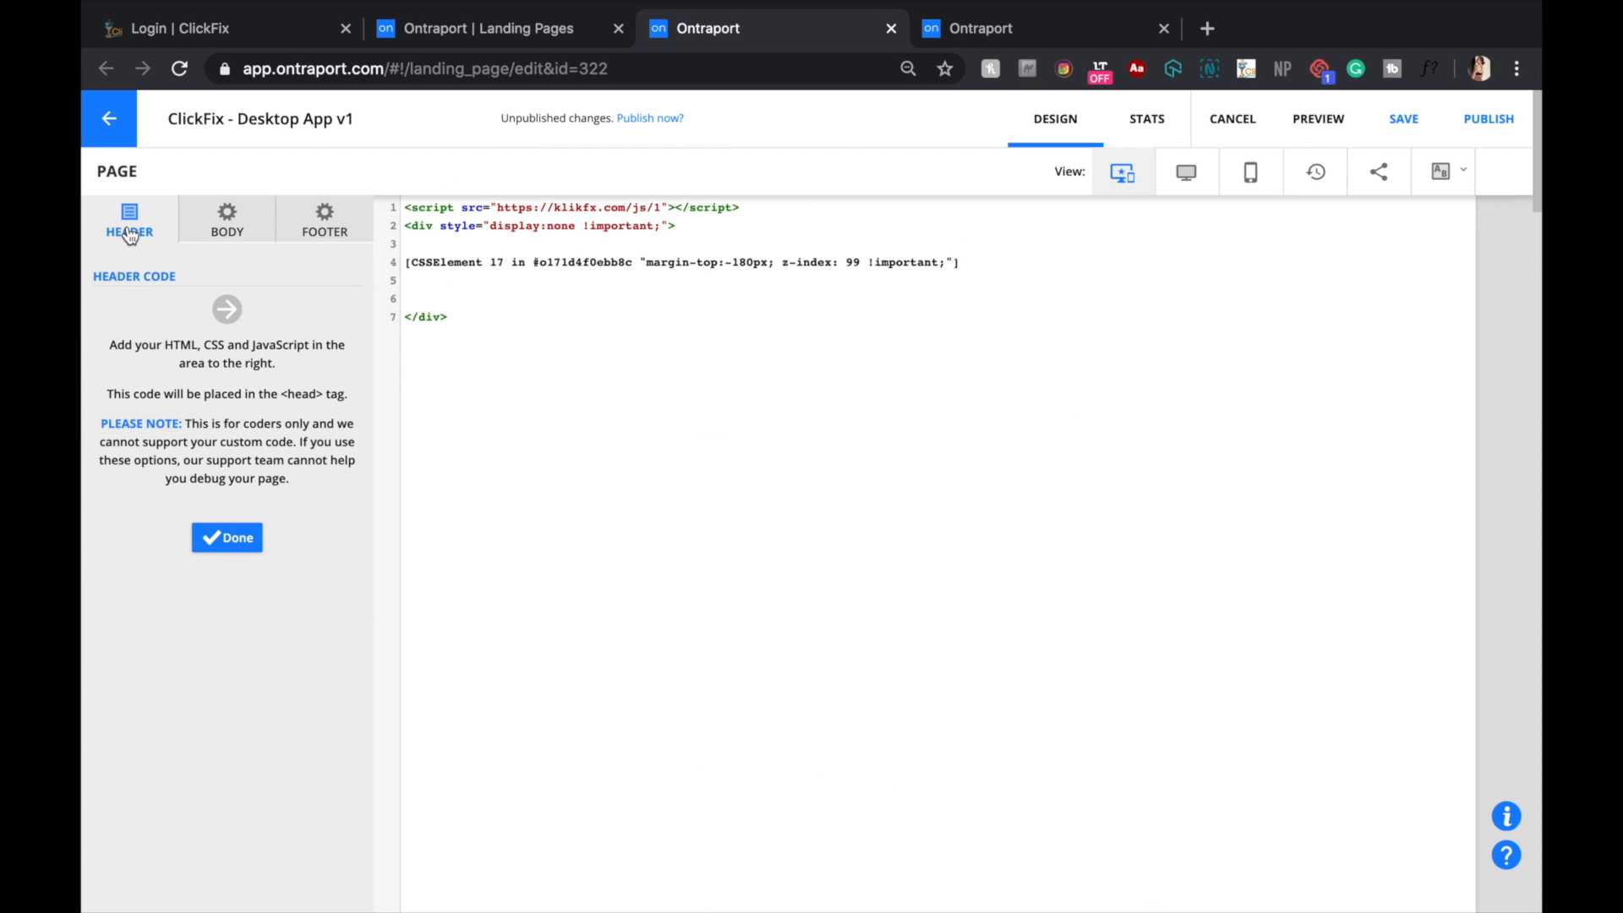
pyautogui.moveTo(732, 227); pyautogui.dragTo(405, 205)
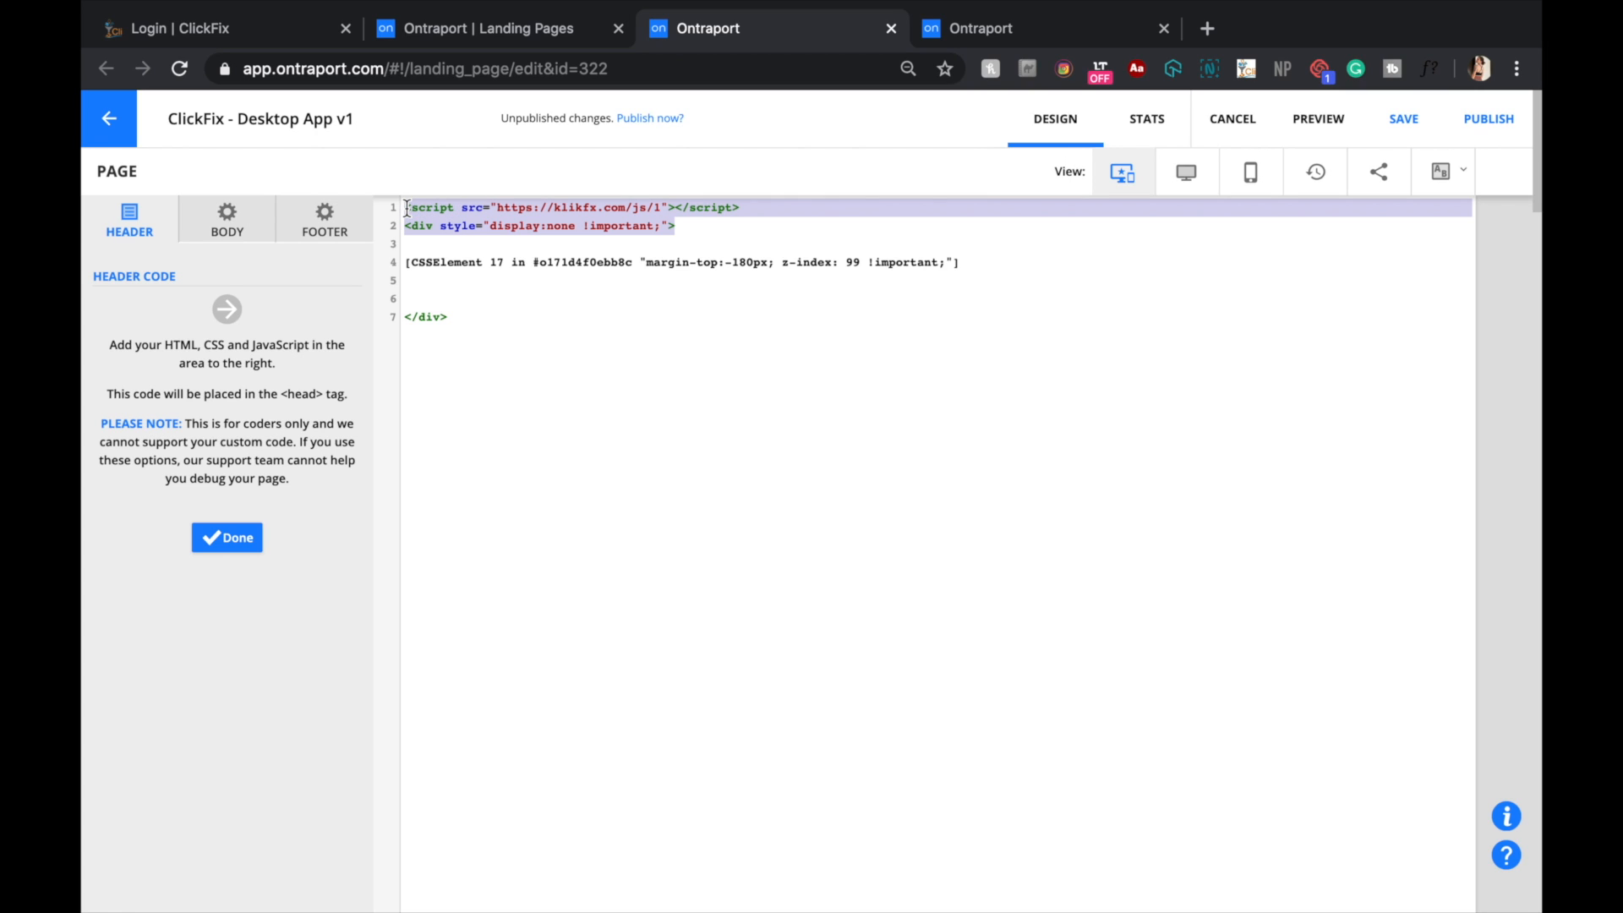
pyautogui.click(467, 303)
pyautogui.moveTo(405, 256); pyautogui.dragTo(944, 269)
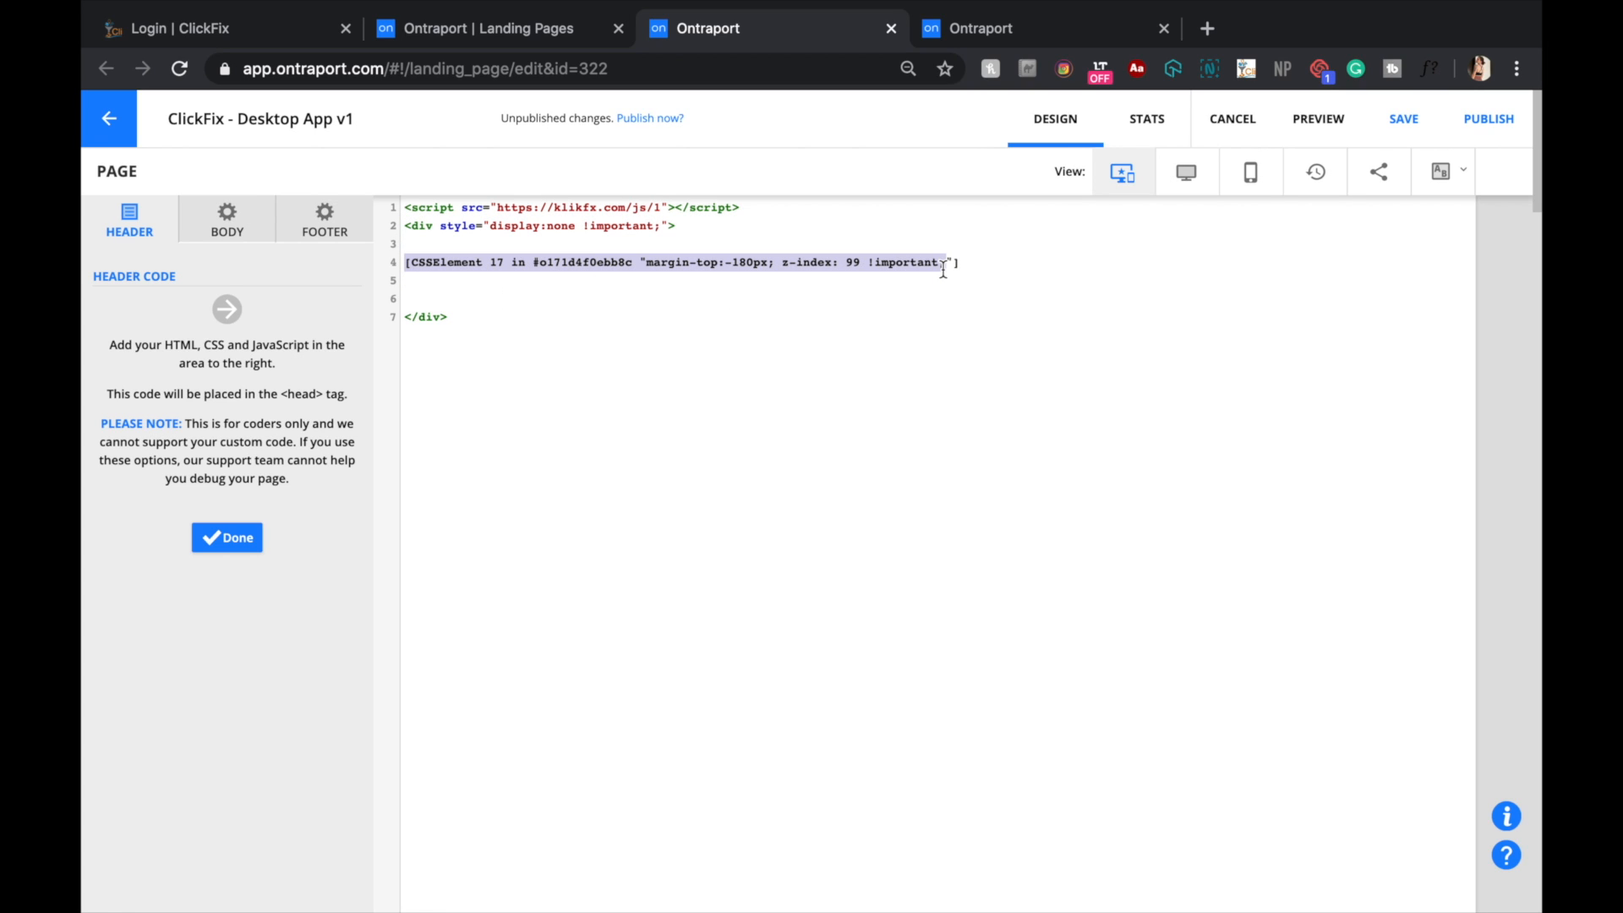
pyautogui.click(238, 541)
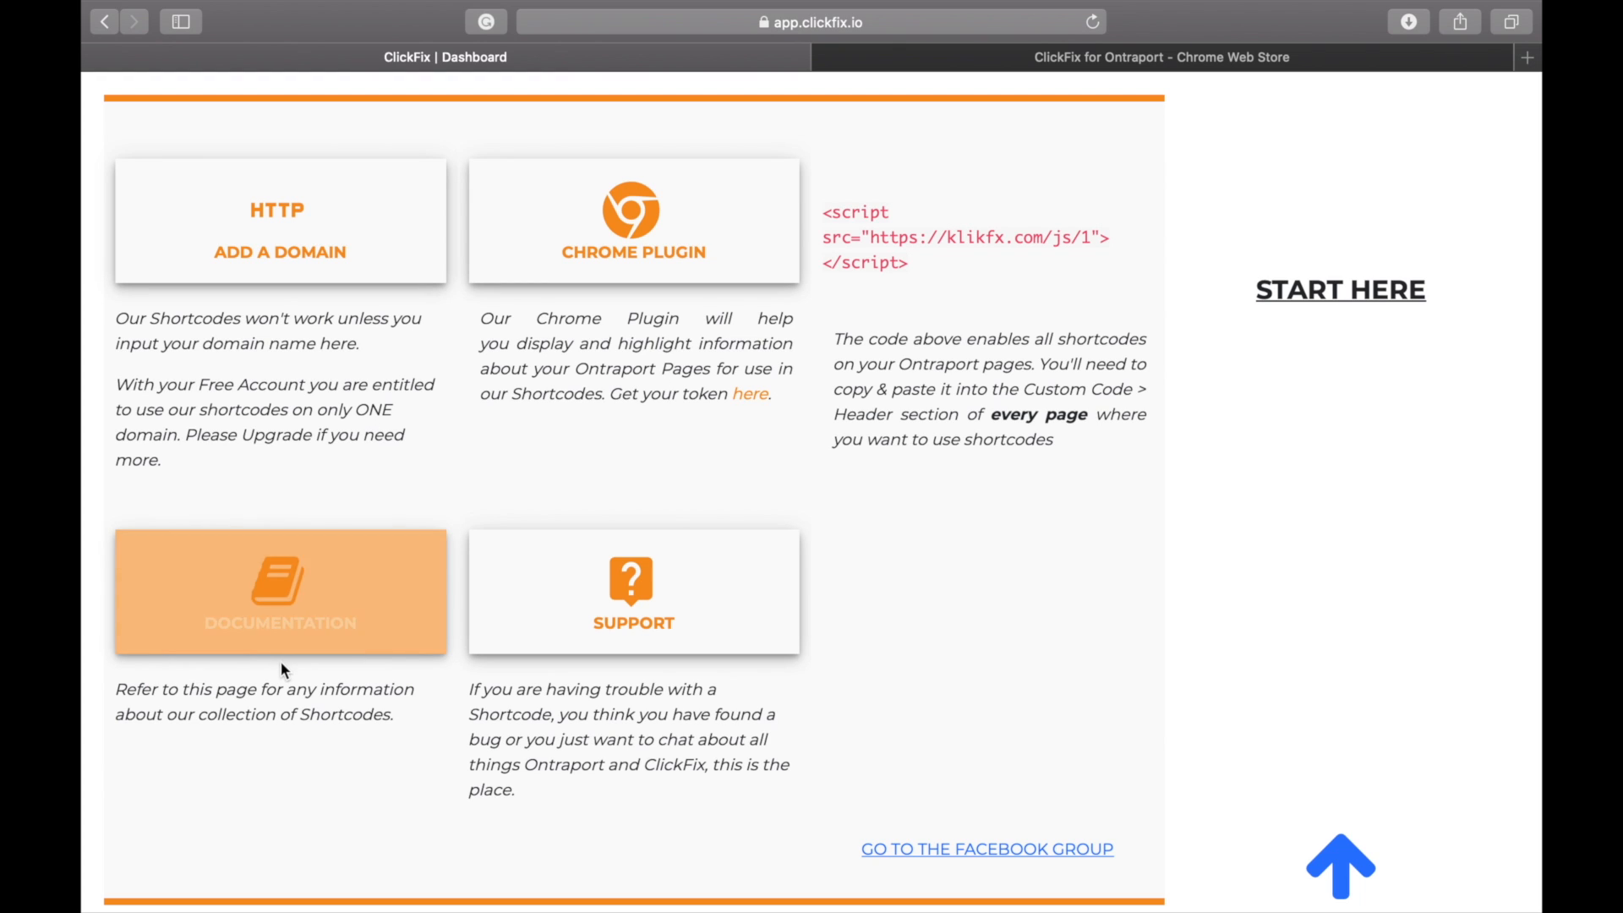
# Step: Open the ClickFix documentation from the dashboard and expand its Shortcodes section to view the shortcode categories
pyautogui.click(292, 604)
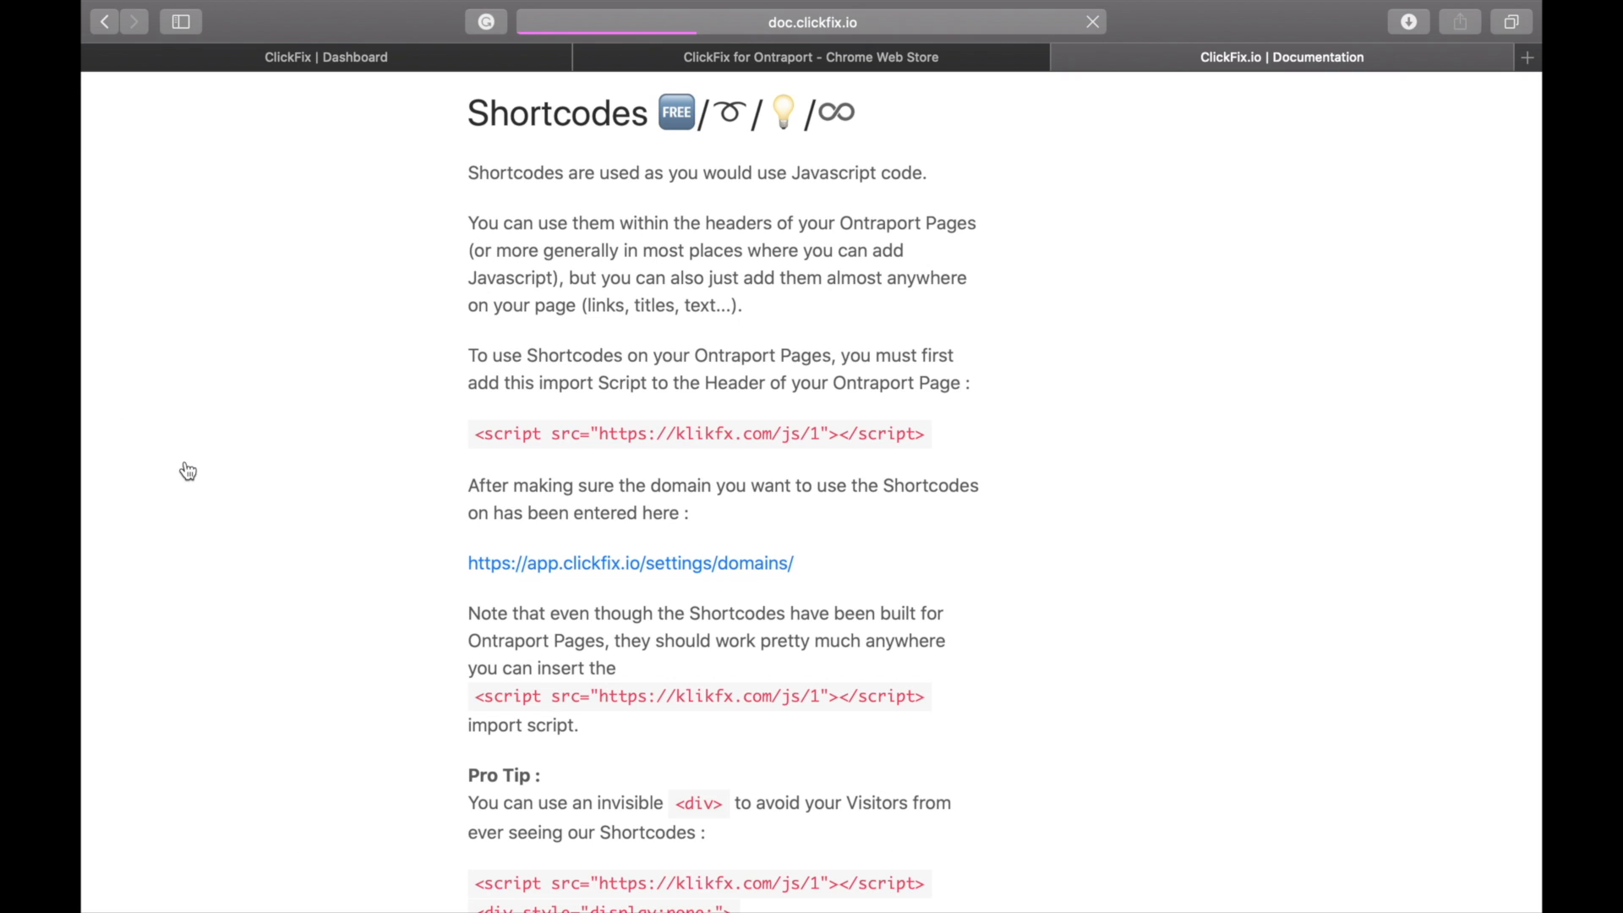
pyautogui.scroll(6, 453, 524)
pyautogui.scroll(-10, 452, 524)
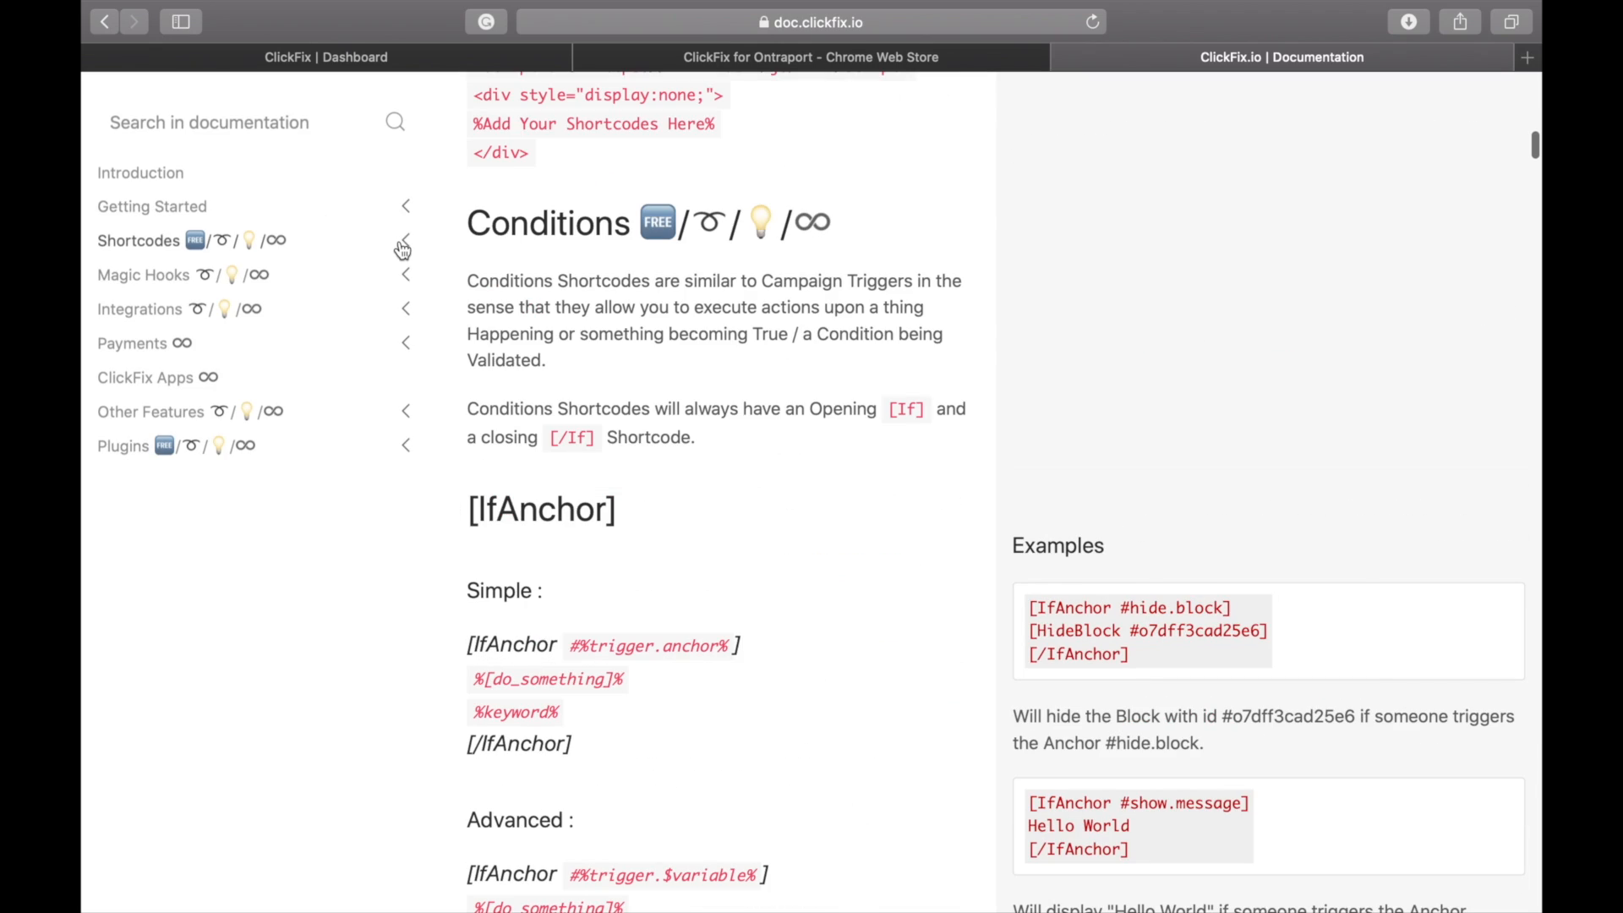
pyautogui.click(404, 243)
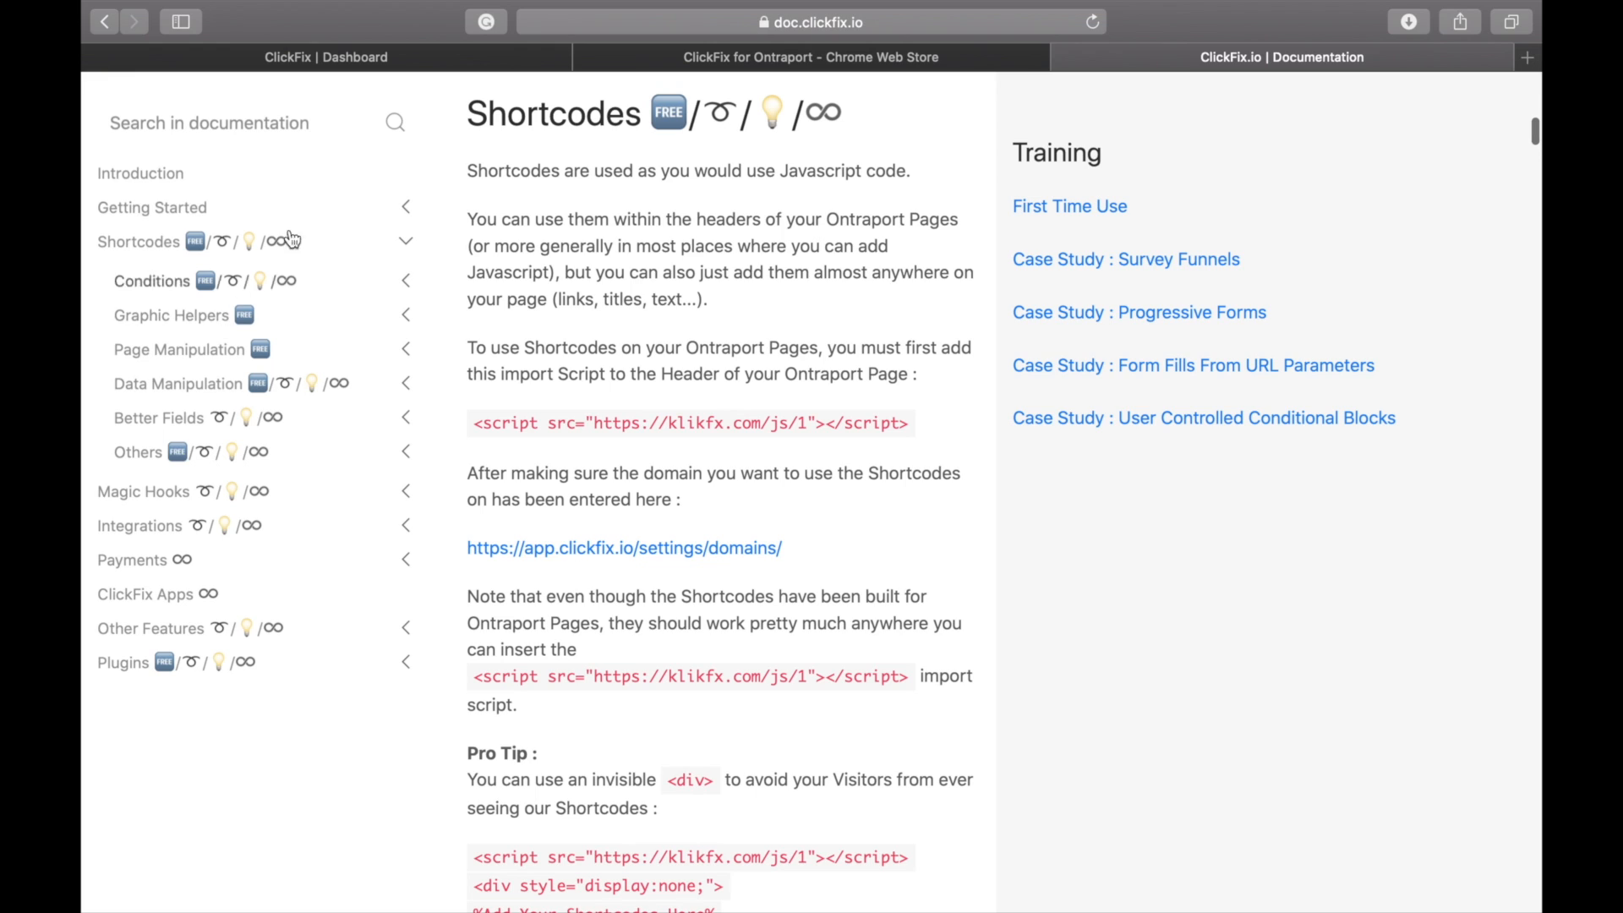
pyautogui.click(474, 61)
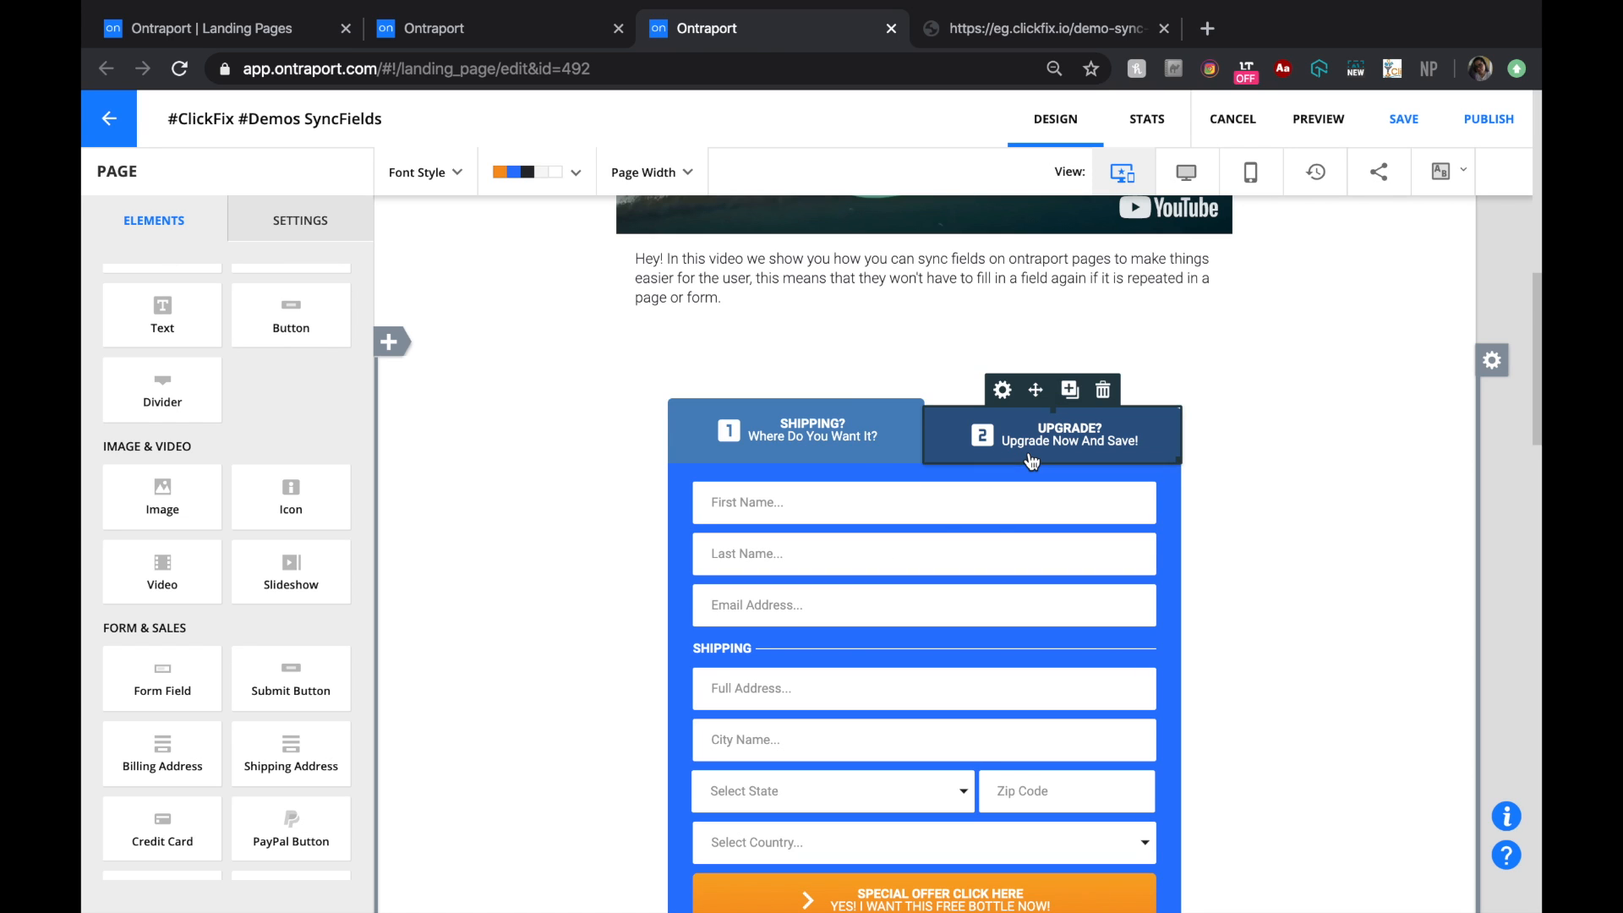
# Step: Examine the email fields in the Shipping and Upgrade forms of the "#ClickFix #Demos SyncFields" page
pyautogui.scroll(-3, 1028, 459)
pyautogui.moveTo(743, 401)
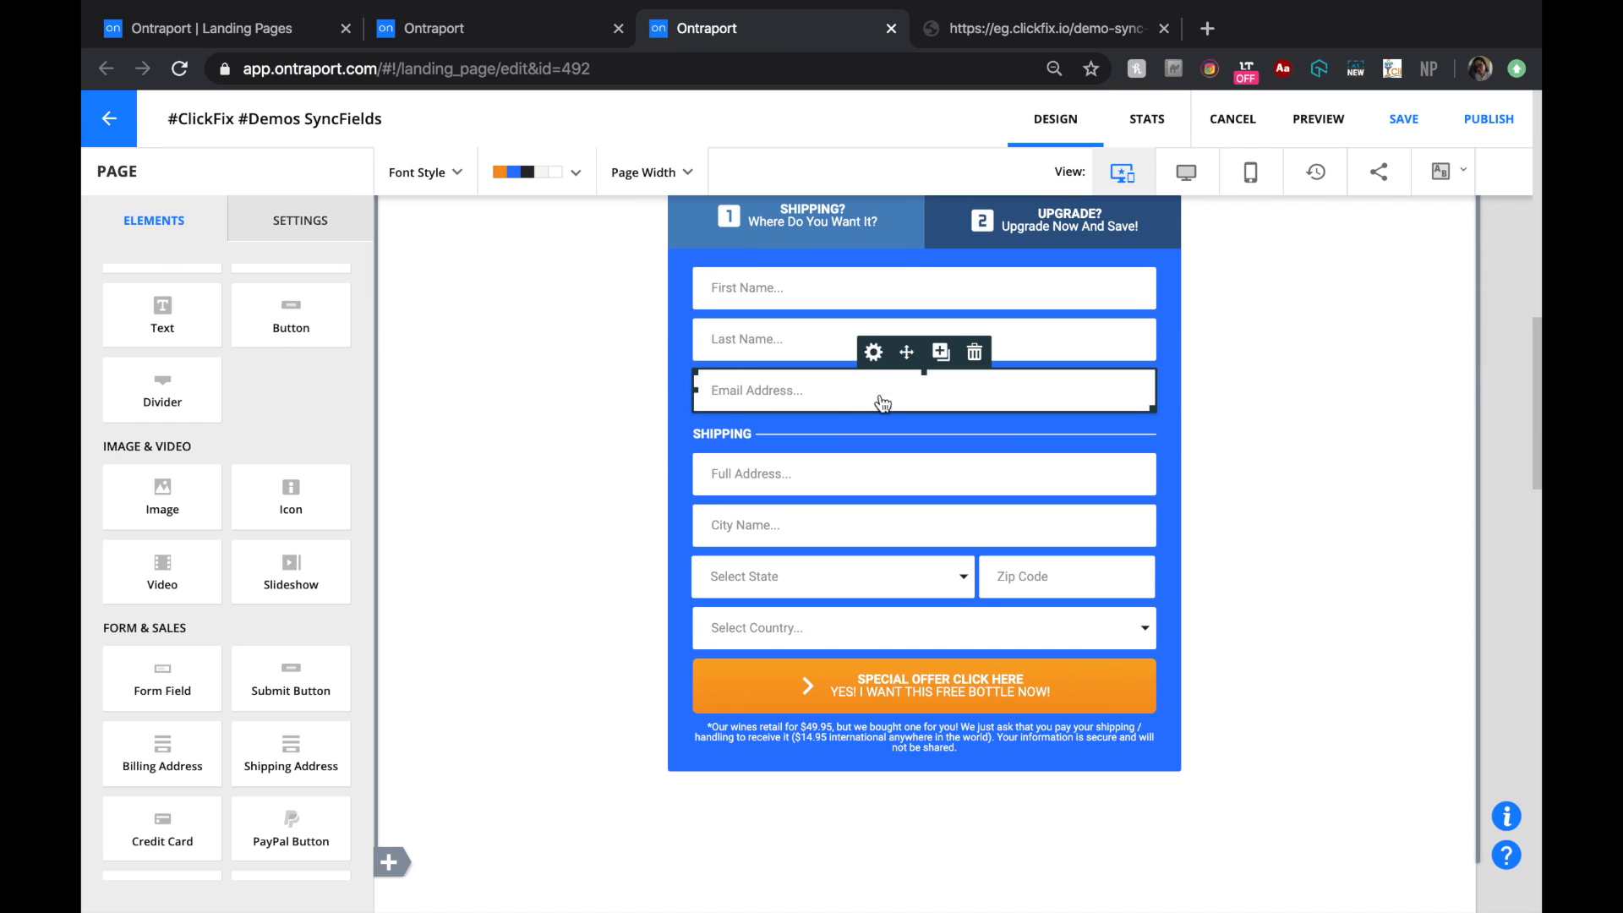
pyautogui.scroll(-10, 800, 414)
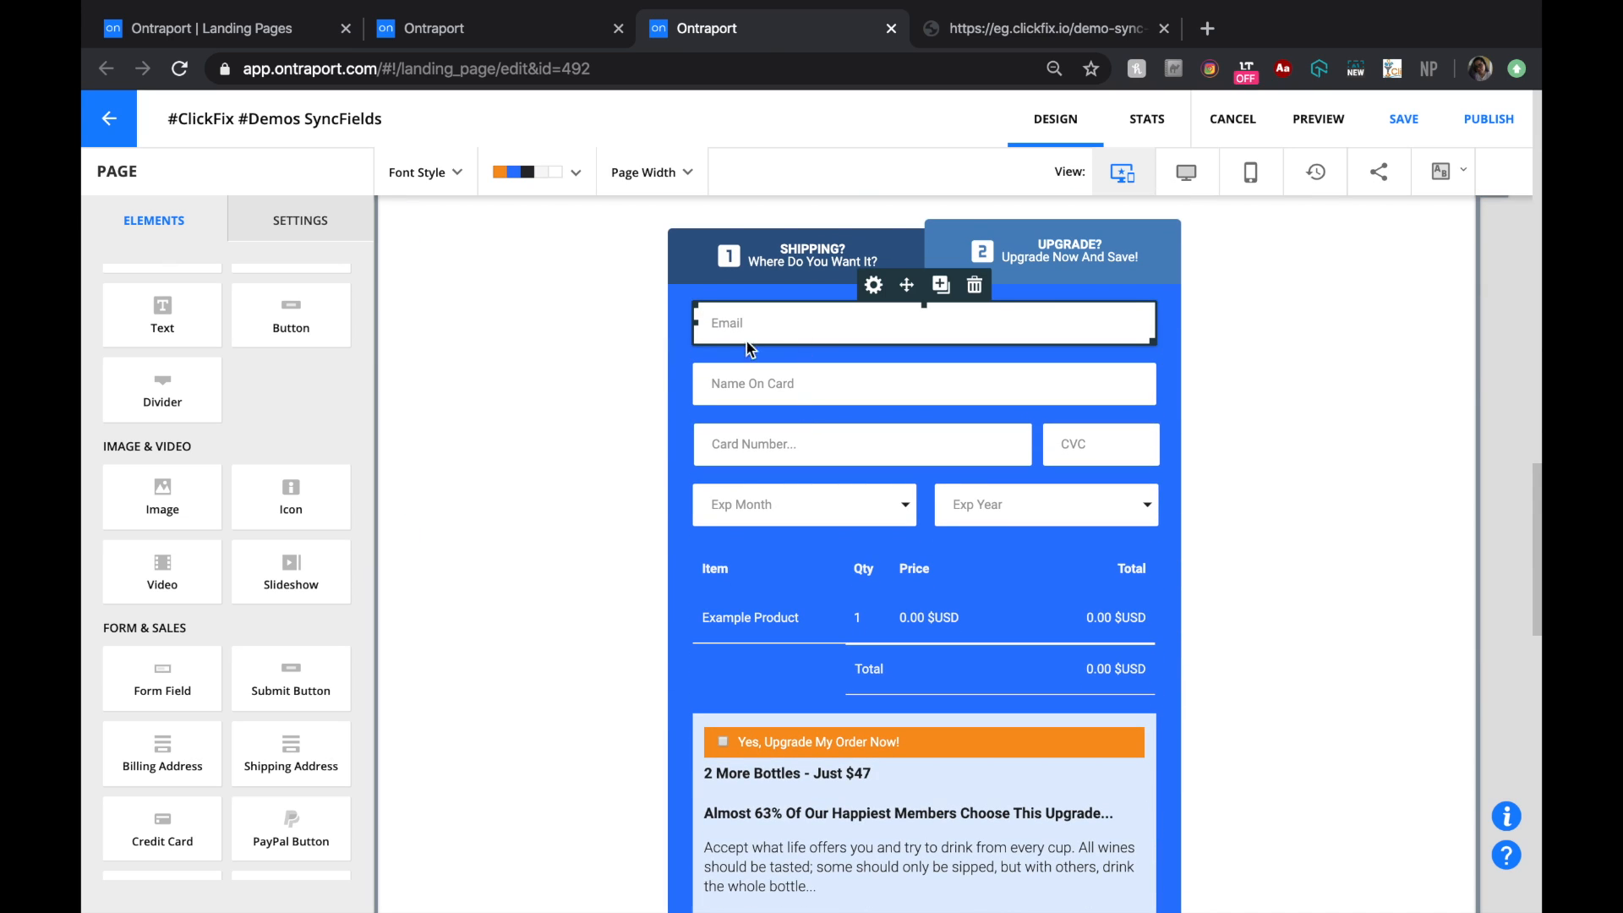
pyautogui.scroll(10, 544, 392)
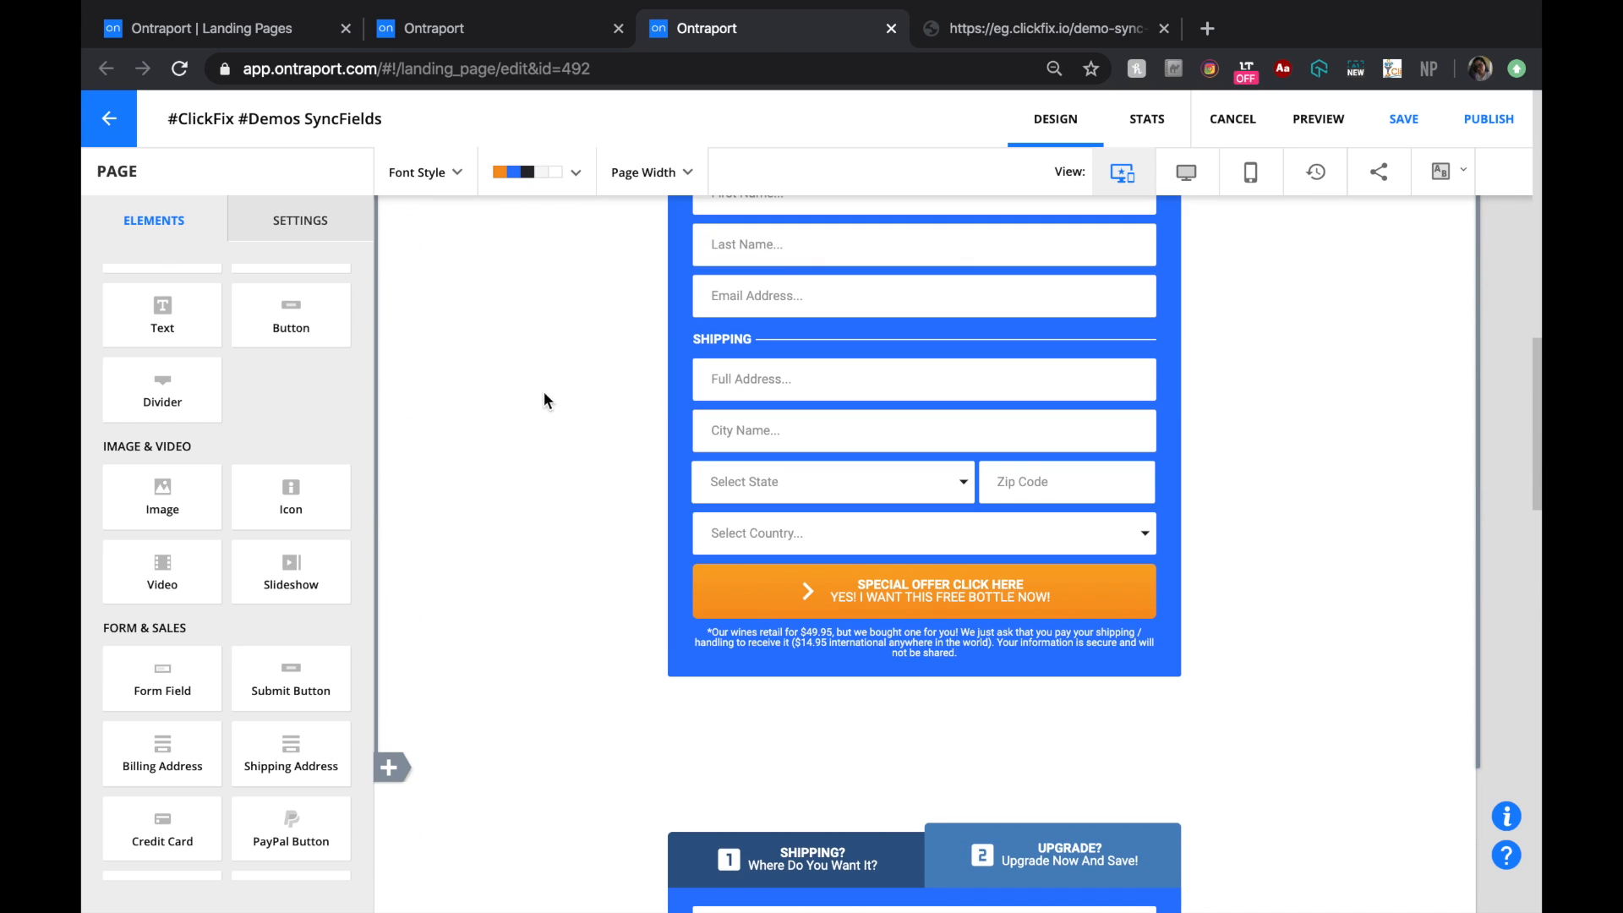
pyautogui.scroll(1, 544, 392)
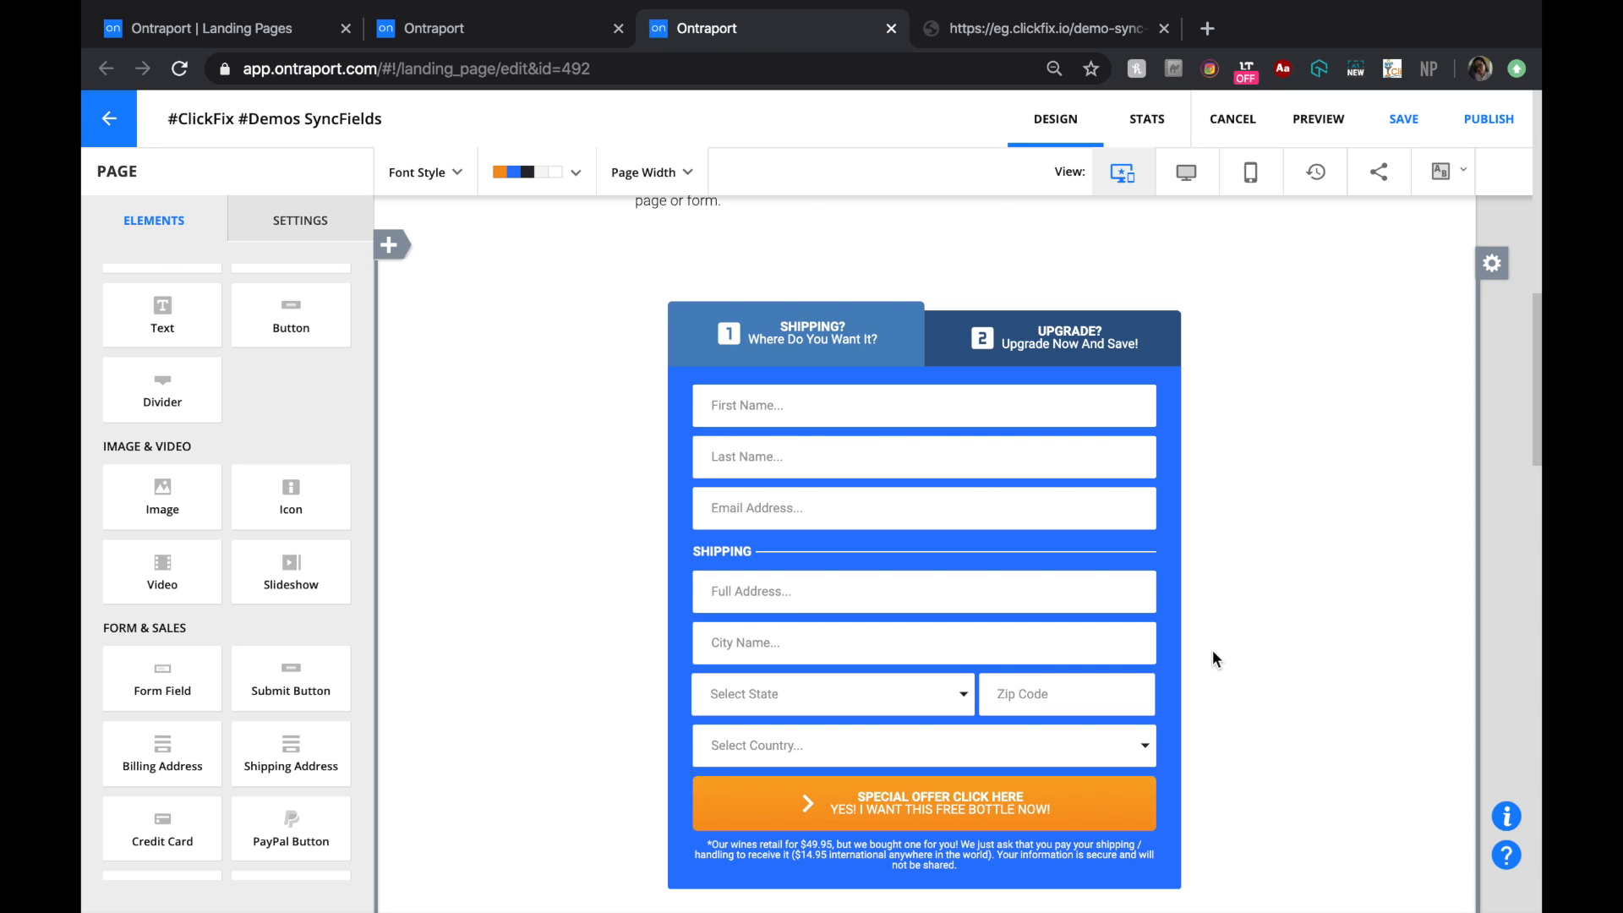
pyautogui.scroll(-7, 1212, 651)
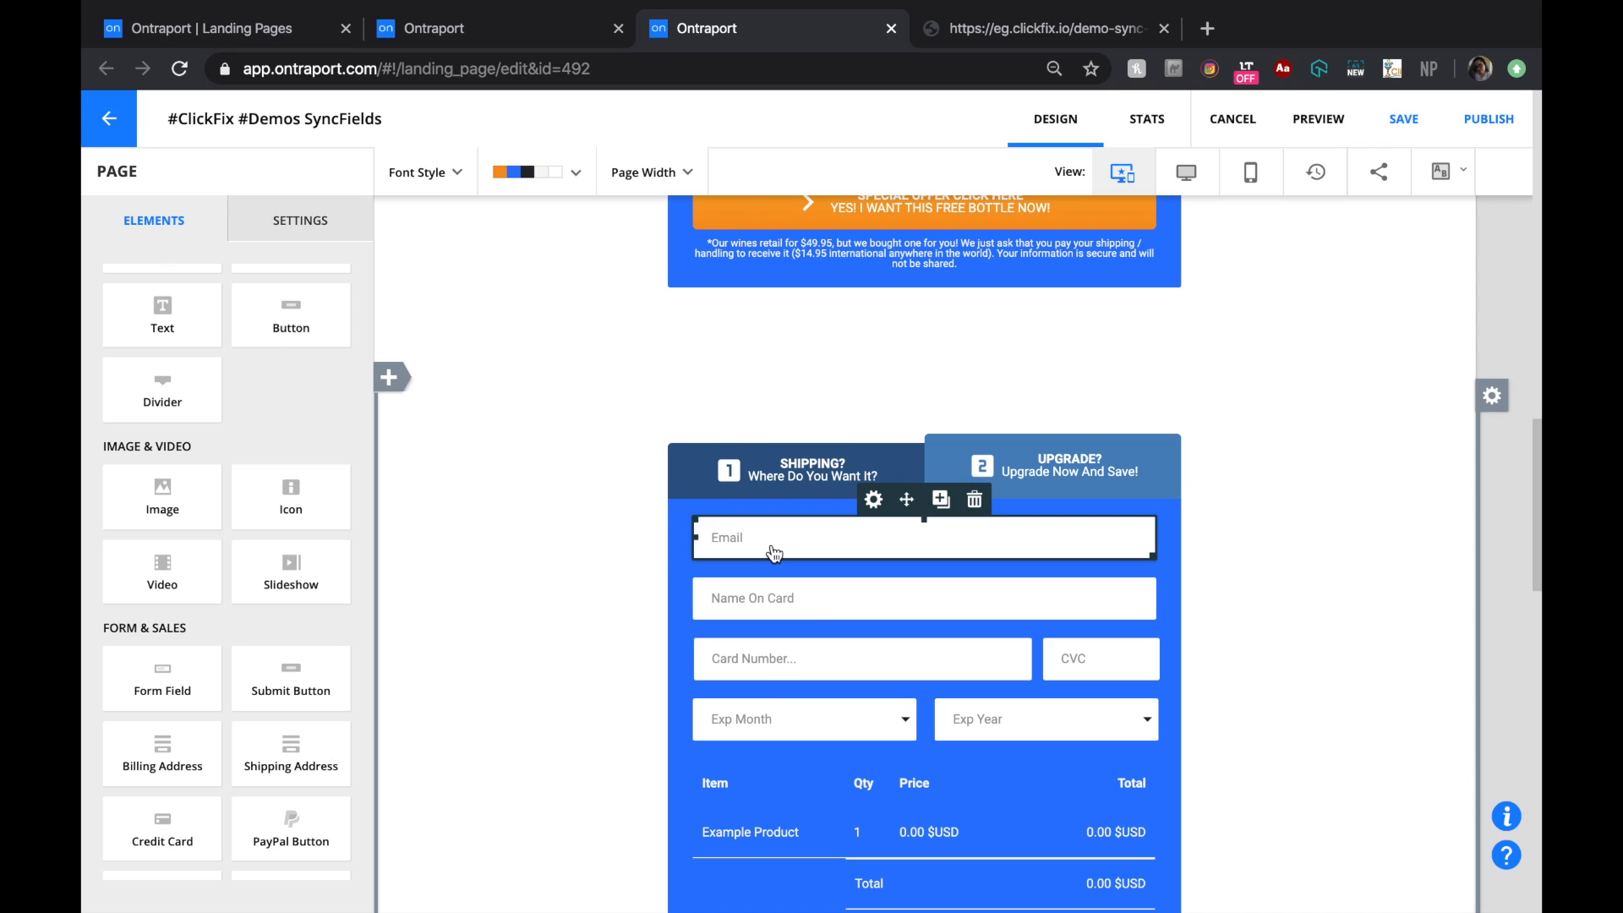
pyautogui.scroll(4, 987, 350)
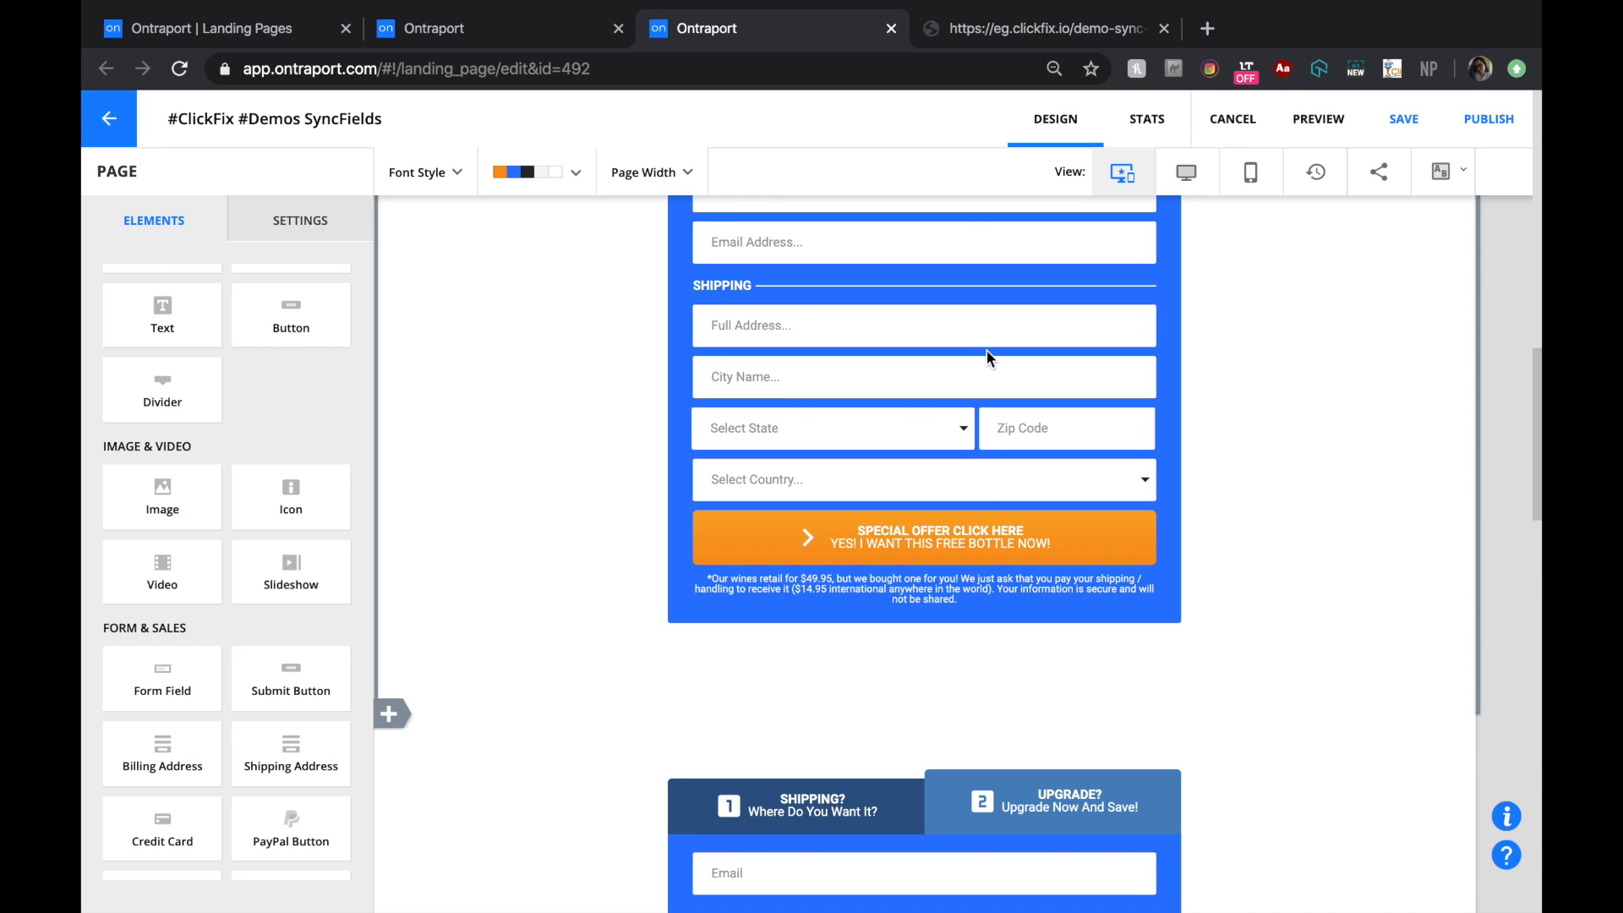
pyautogui.scroll(3, 986, 350)
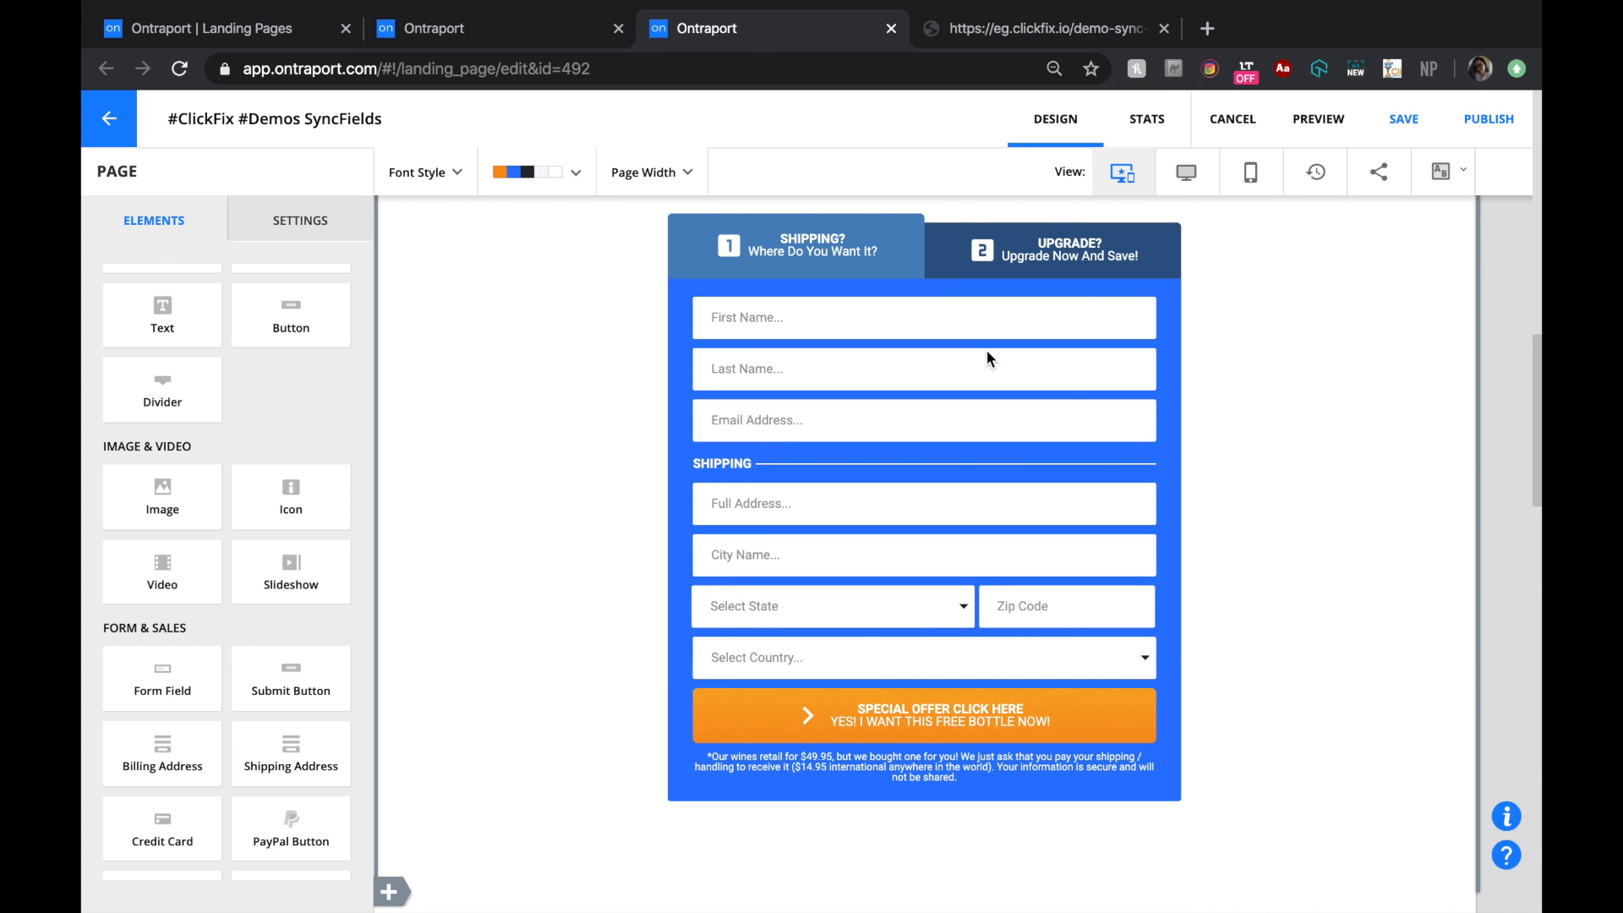
# Step: View the two form steps on the live demo-sync-fields page
pyautogui.click(1031, 29)
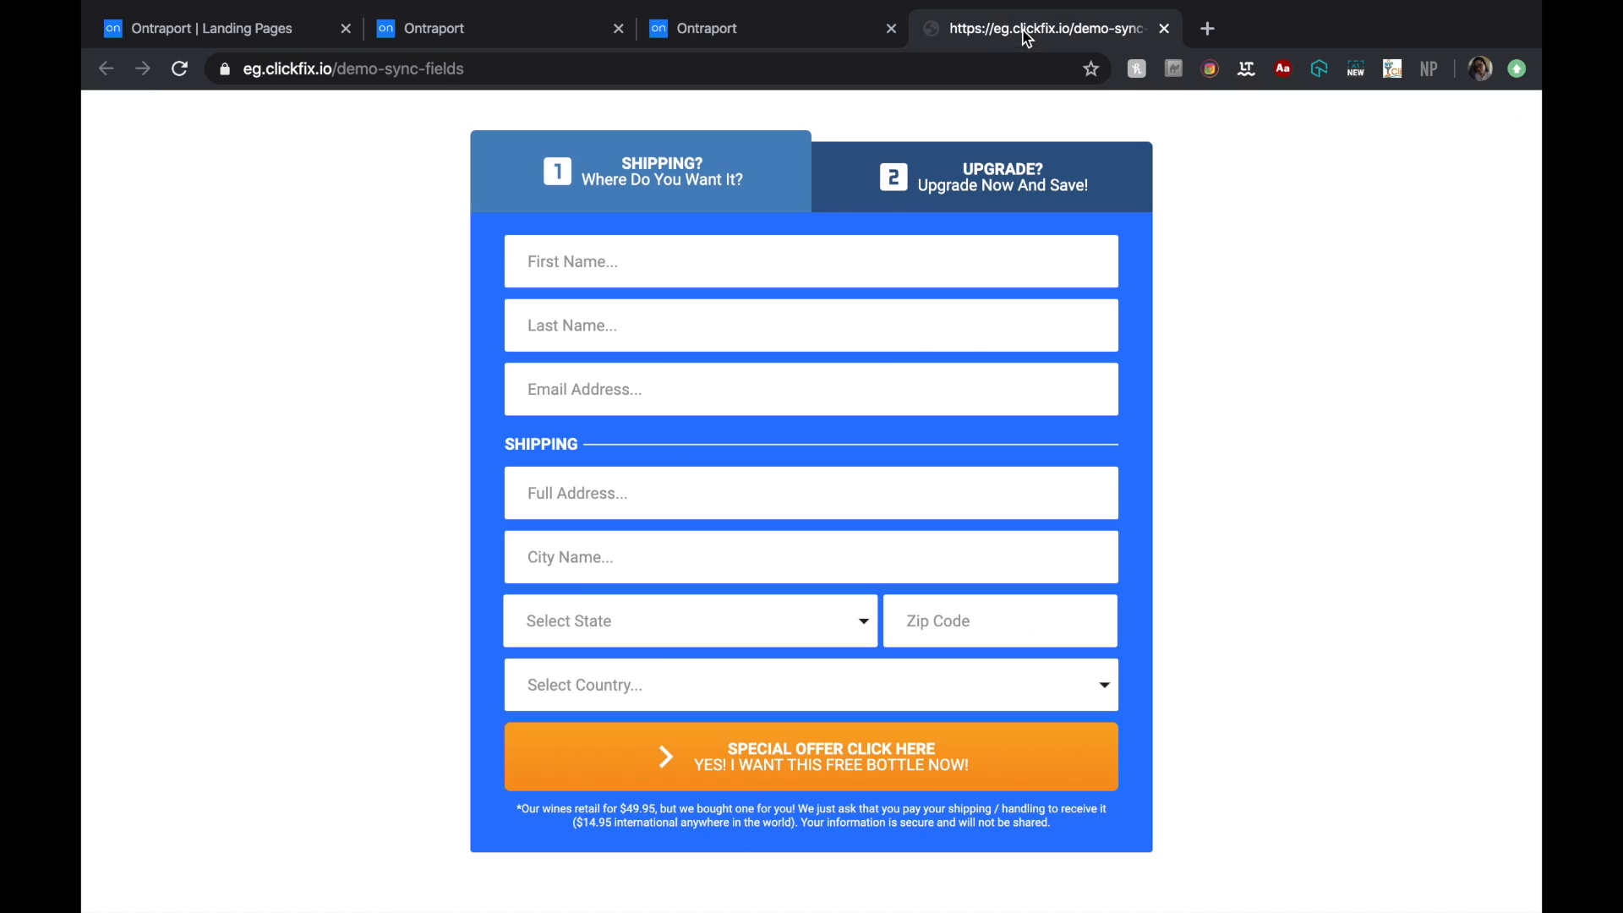
pyautogui.scroll(1, 839, 421)
pyautogui.scroll(-5, 840, 421)
pyautogui.scroll(5, 839, 421)
# Step: Open the demo page's header custom code in the Ontraport editor and highlight the [SyncFields email] shortcode
pyautogui.click(750, 46)
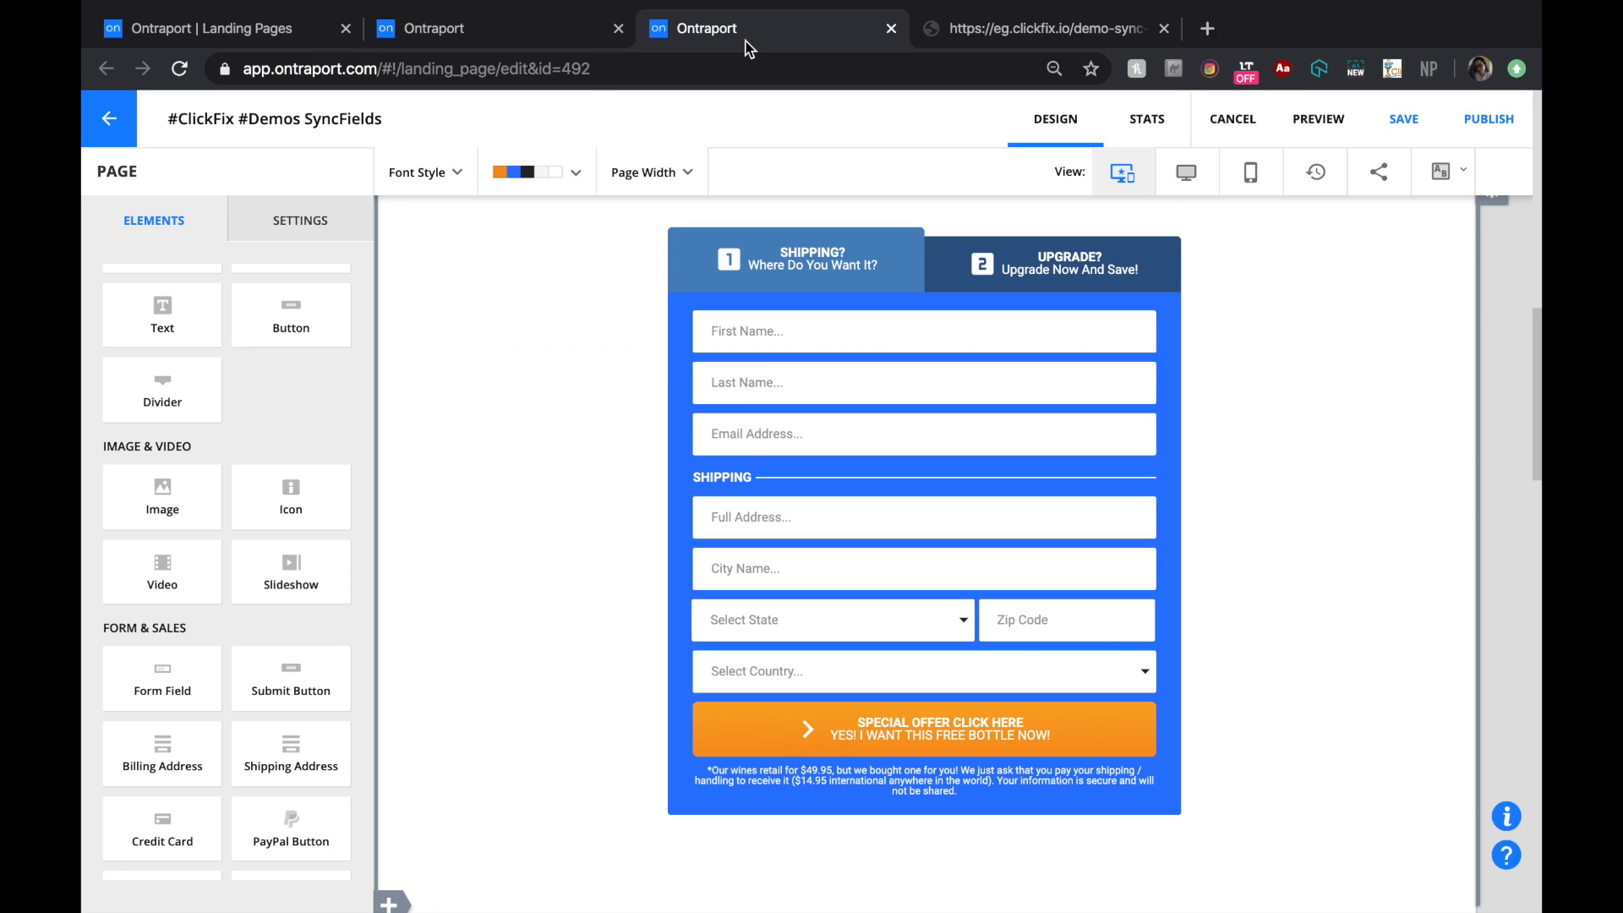
pyautogui.click(311, 219)
pyautogui.click(279, 421)
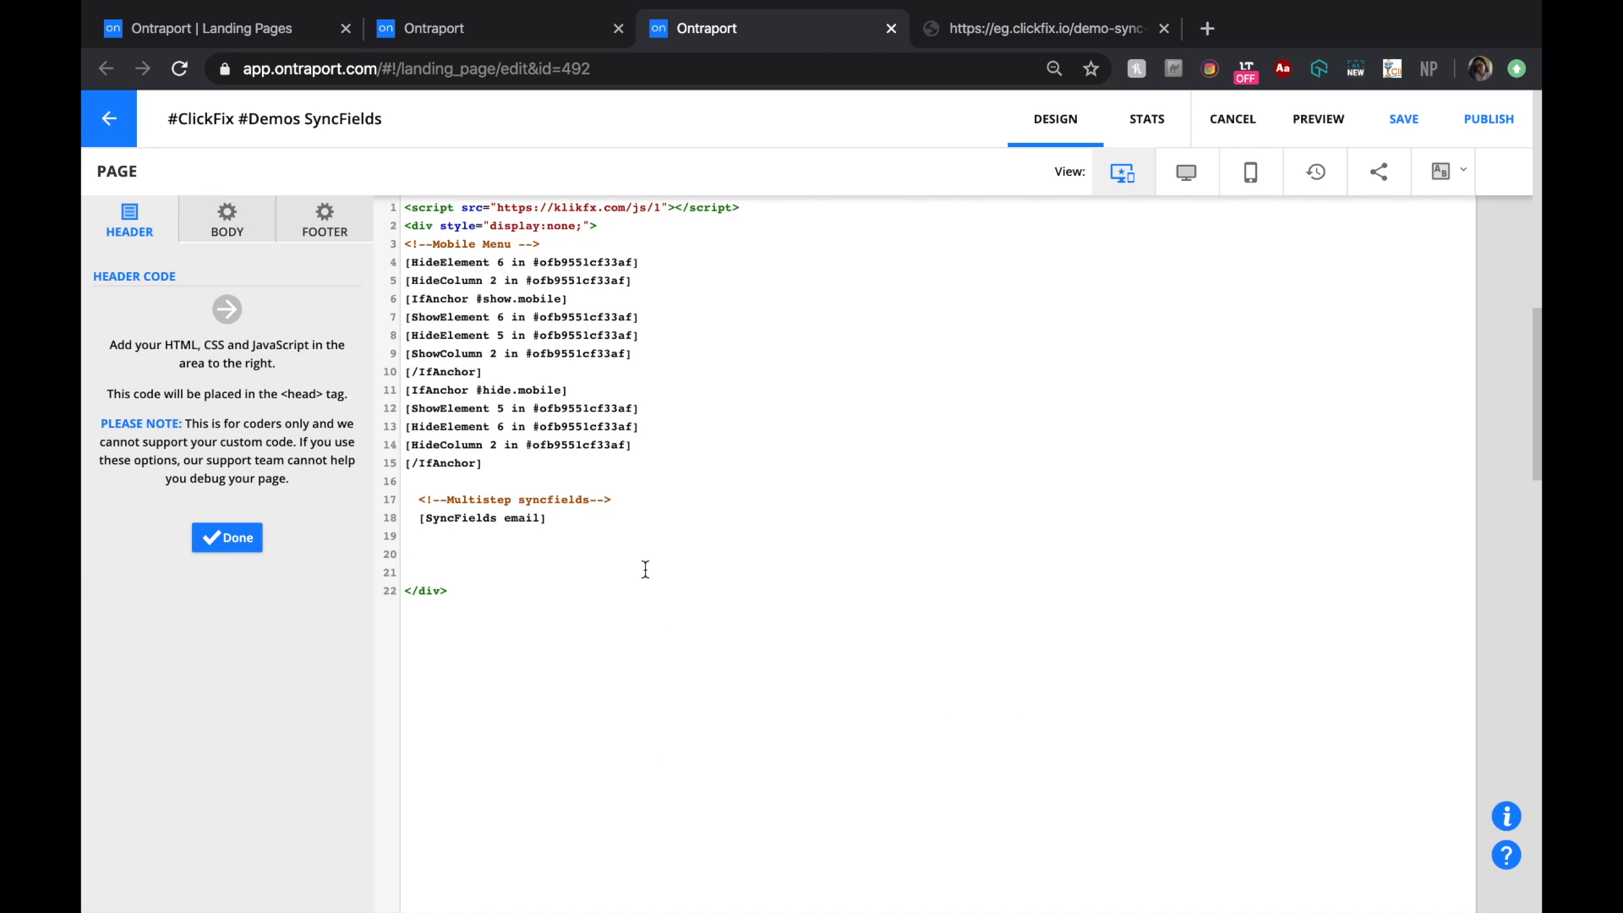
pyautogui.moveTo(579, 527); pyautogui.dragTo(406, 519)
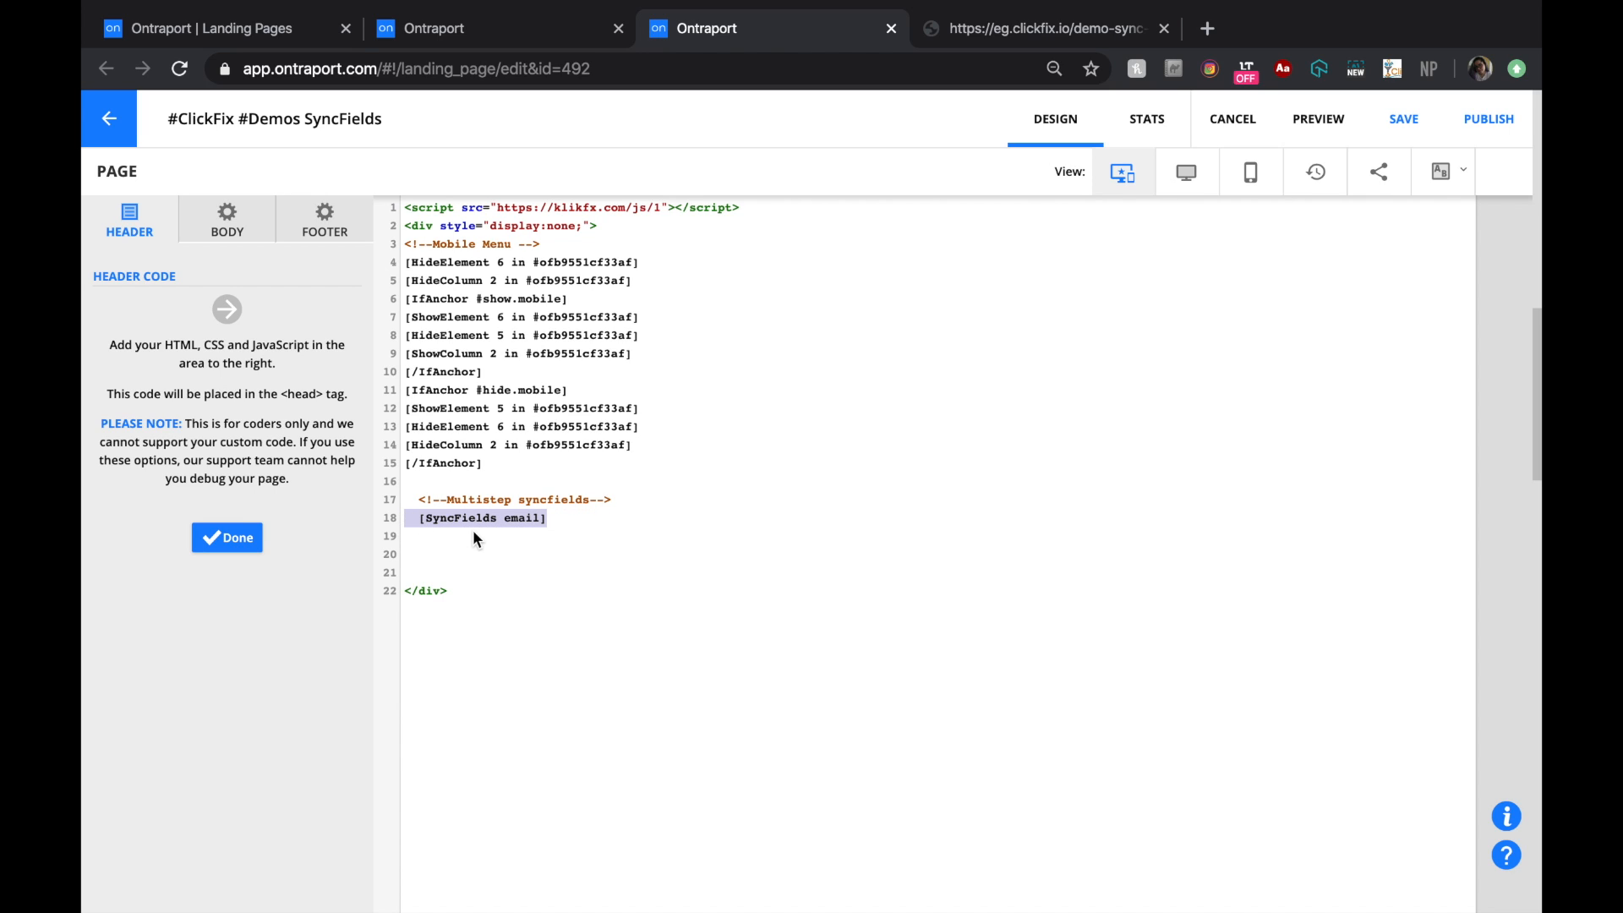
pyautogui.click(524, 519)
# Step: Use the ClickFix Chrome plugin to highlight the field names on the live demo-sync-fields page
pyautogui.click(1006, 26)
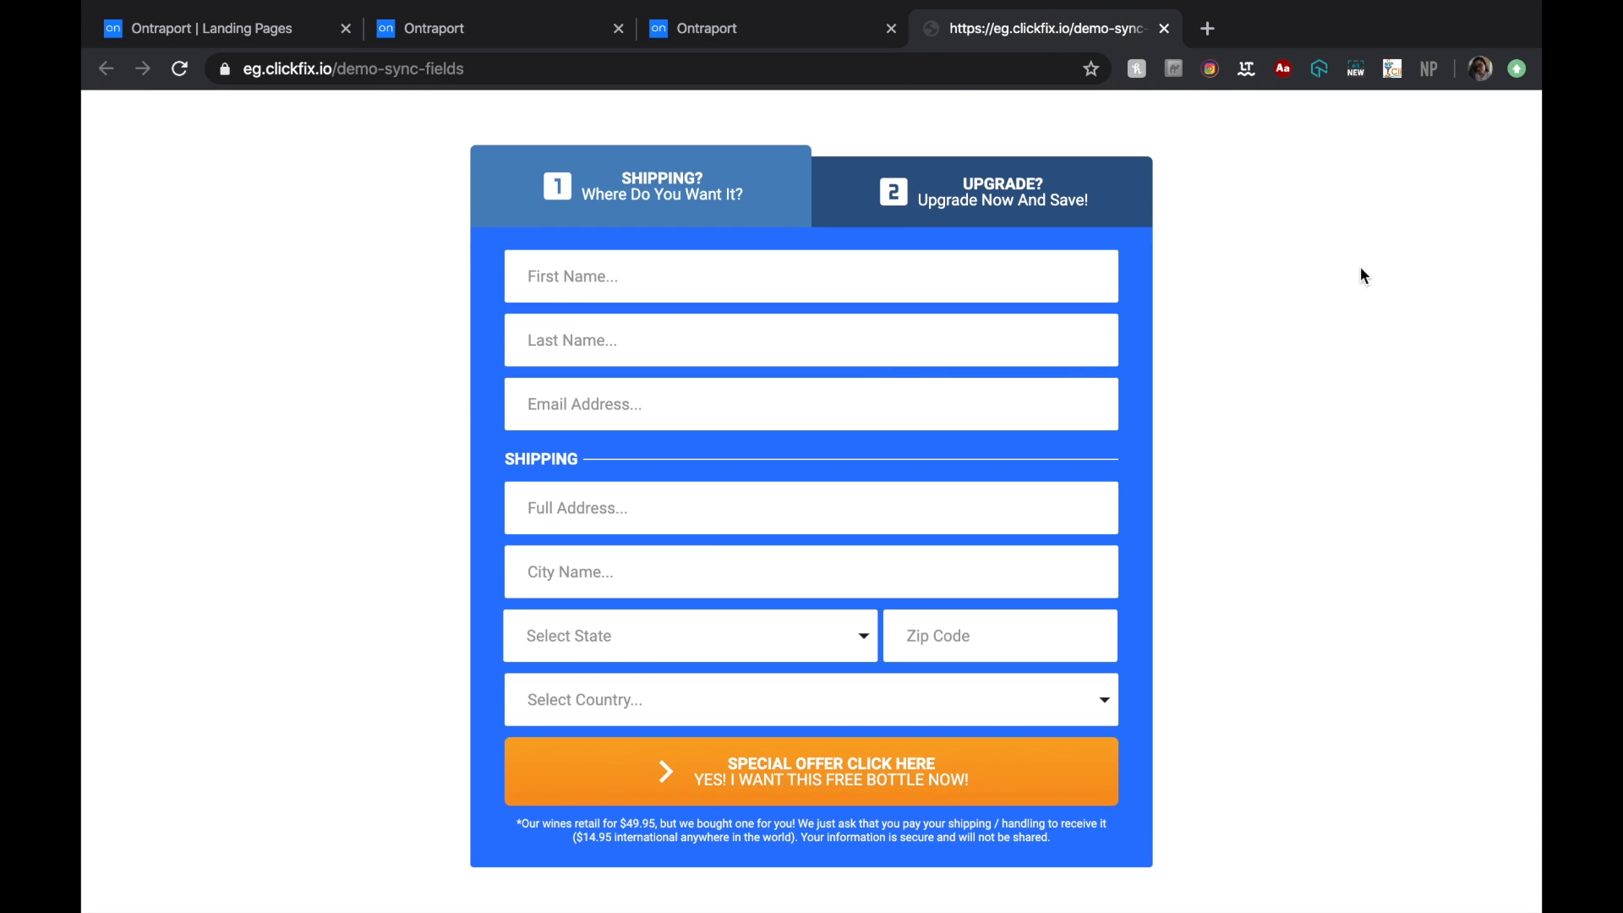
pyautogui.click(1392, 70)
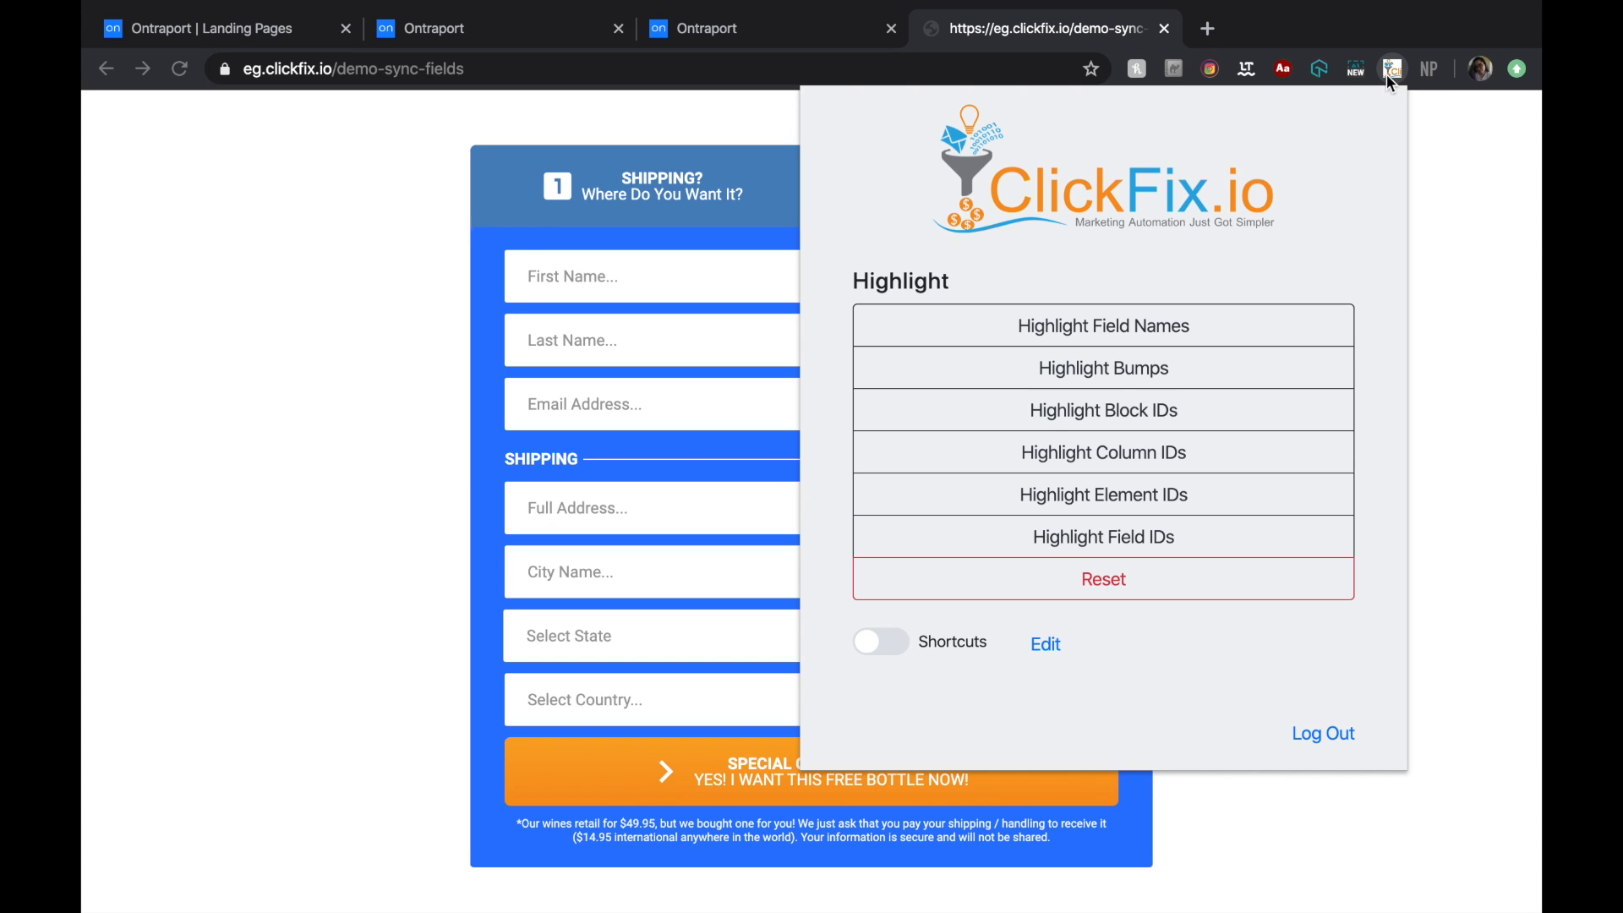
pyautogui.click(1197, 316)
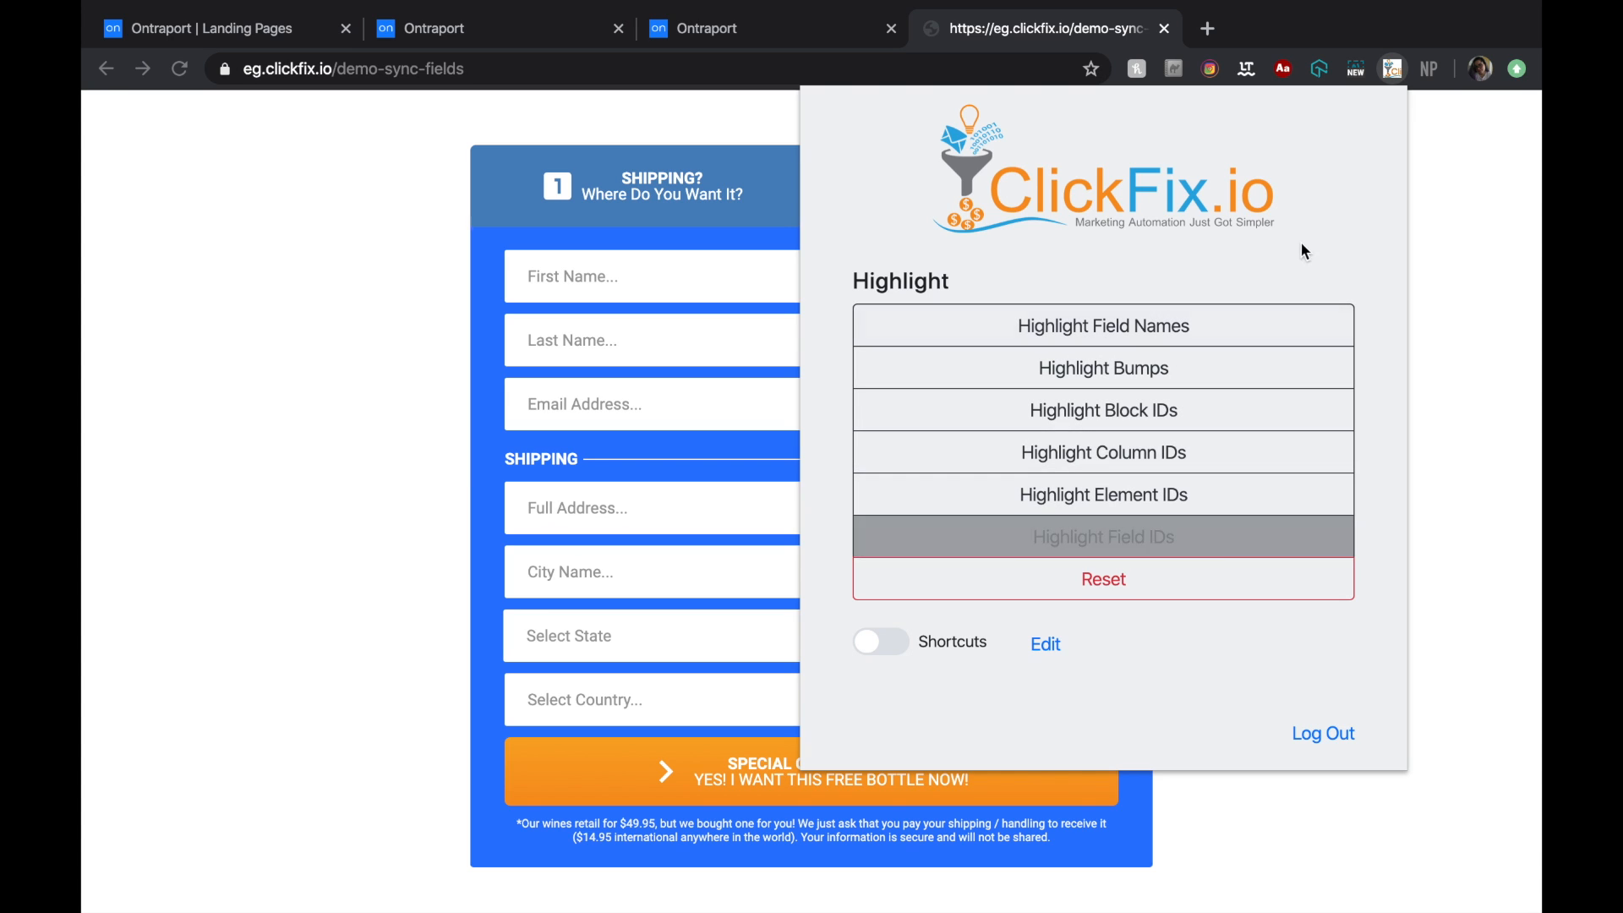
pyautogui.click(1028, 330)
pyautogui.click(698, 388)
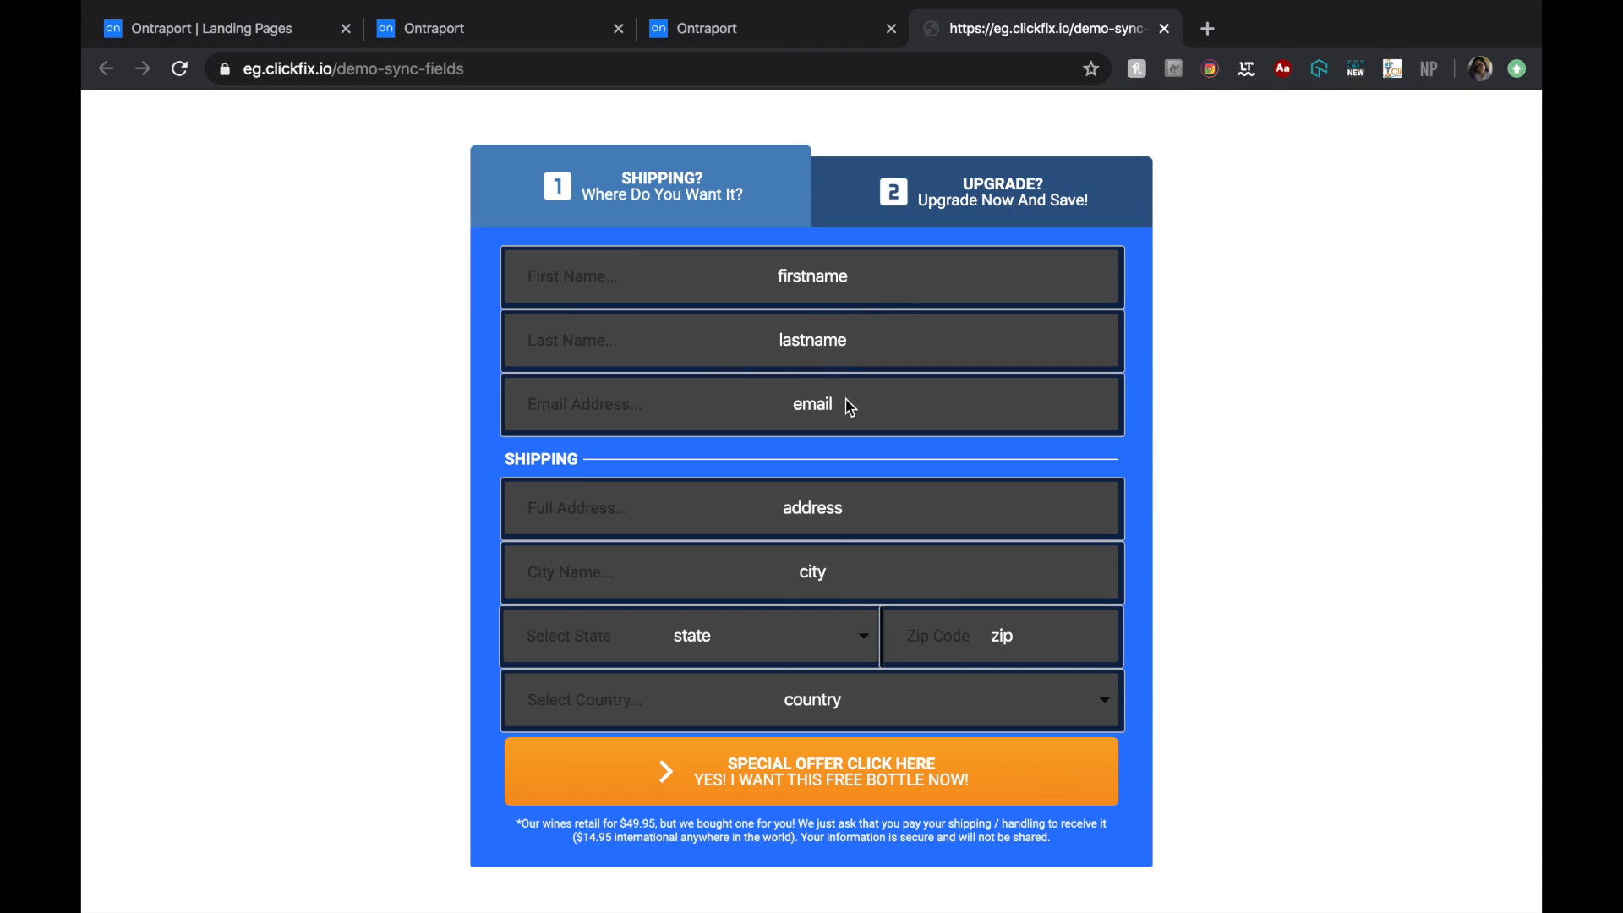
# Step: Check the email field's name in the Shipping and Upgrade forms, and reset the plugin's highlighting
pyautogui.moveTo(846, 399); pyautogui.dragTo(779, 415)
pyautogui.click(924, 424)
pyautogui.scroll(-8, 779, 428)
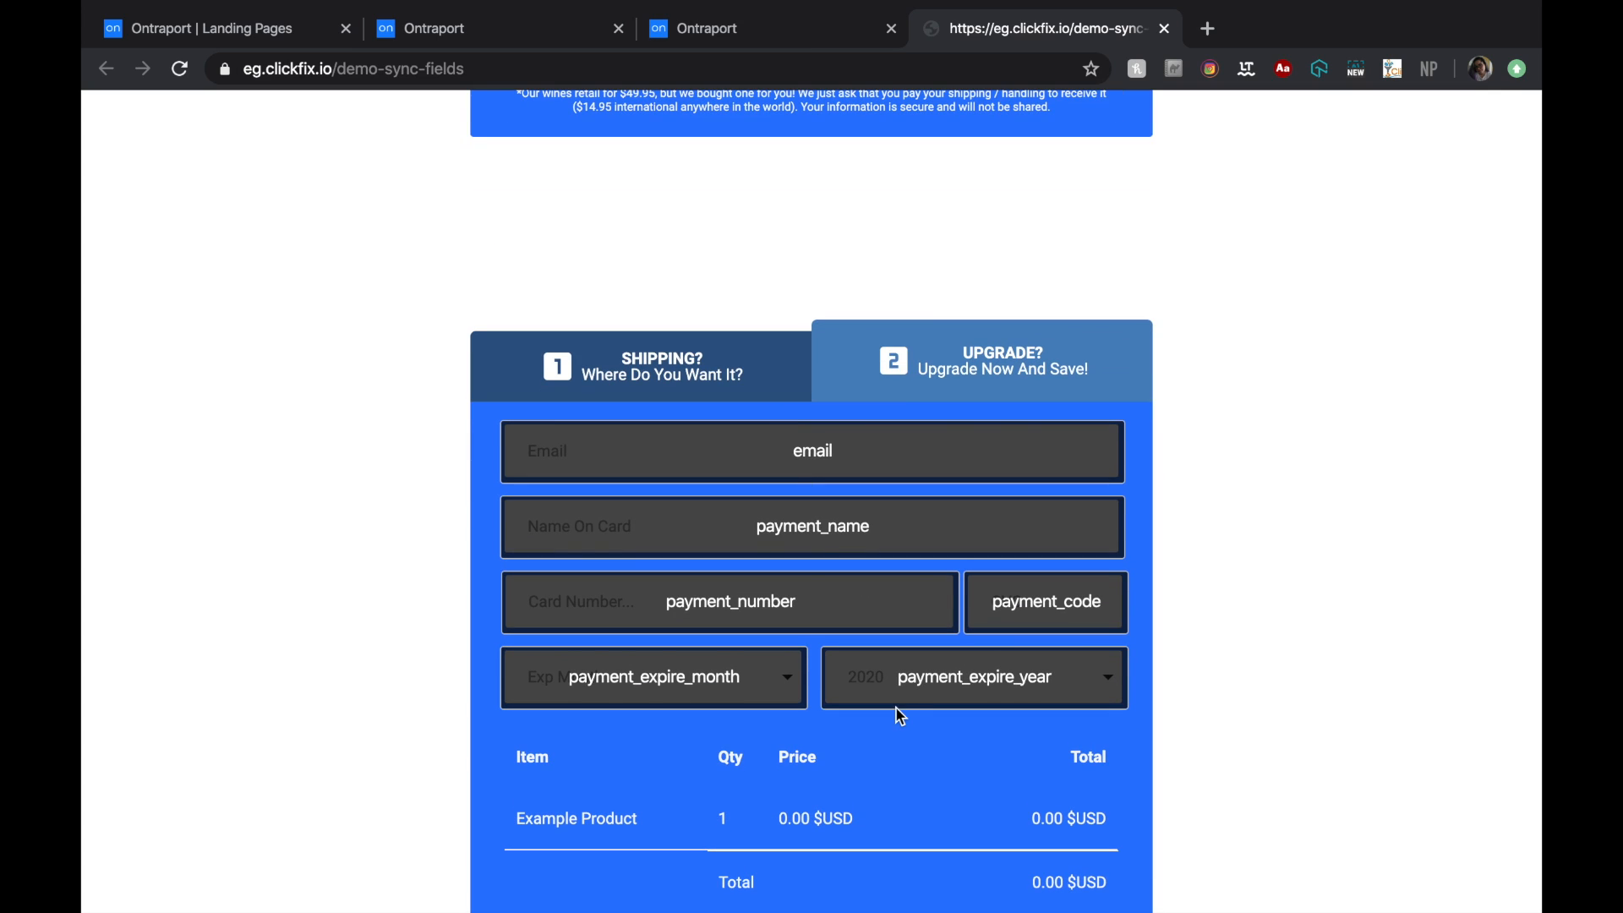
pyautogui.scroll(-4, 897, 710)
pyautogui.scroll(3, 899, 714)
pyautogui.scroll(8, 900, 716)
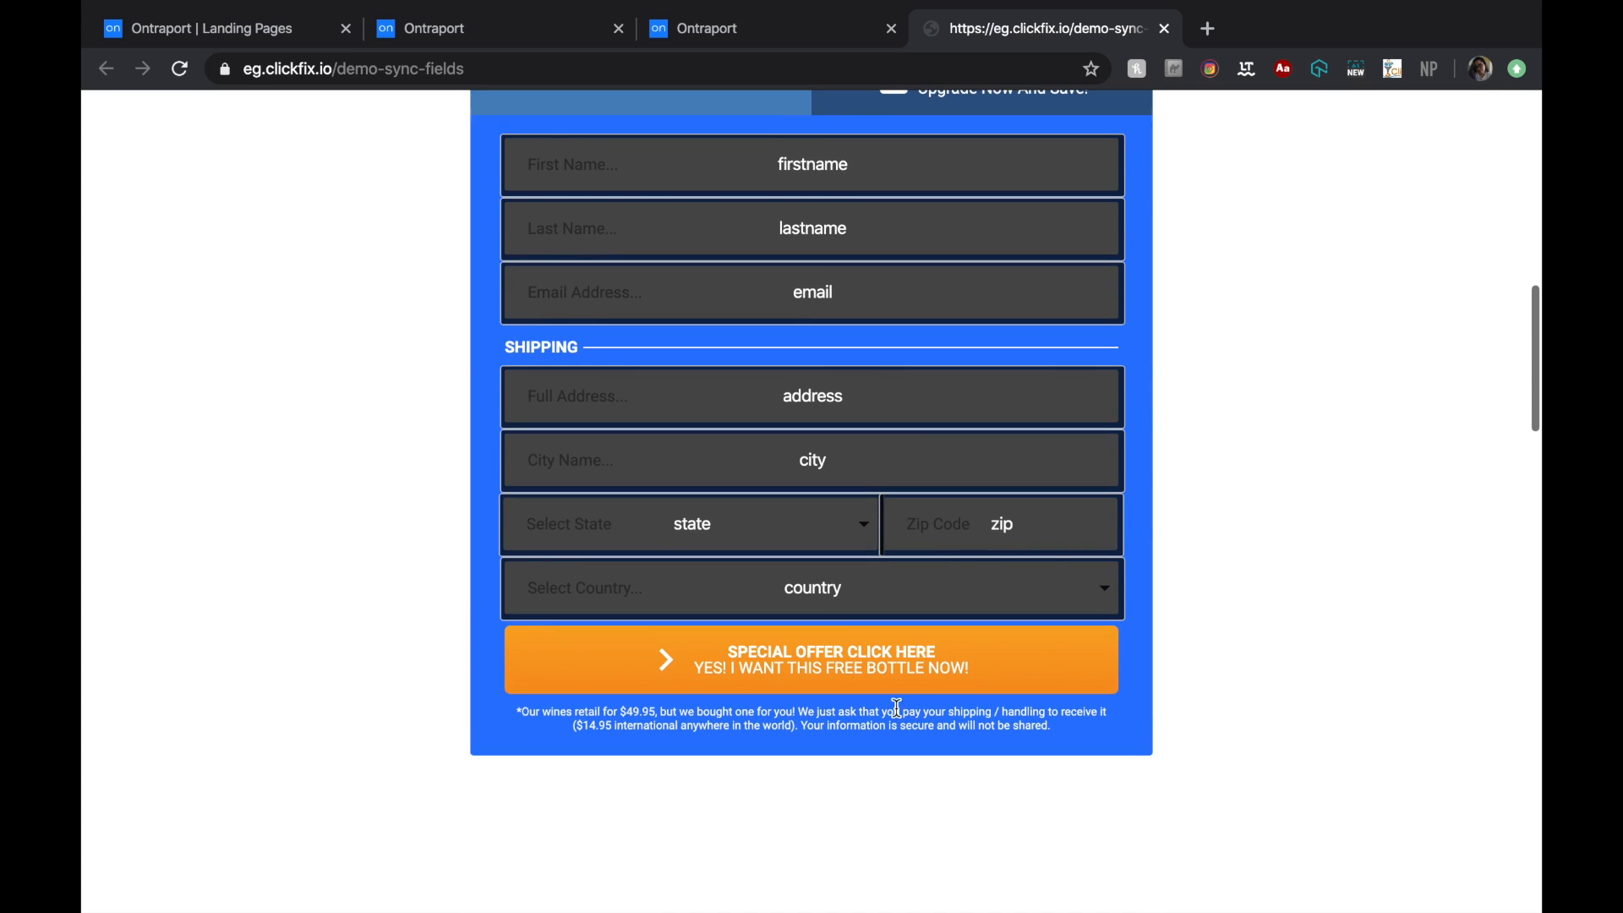
pyautogui.click(1393, 74)
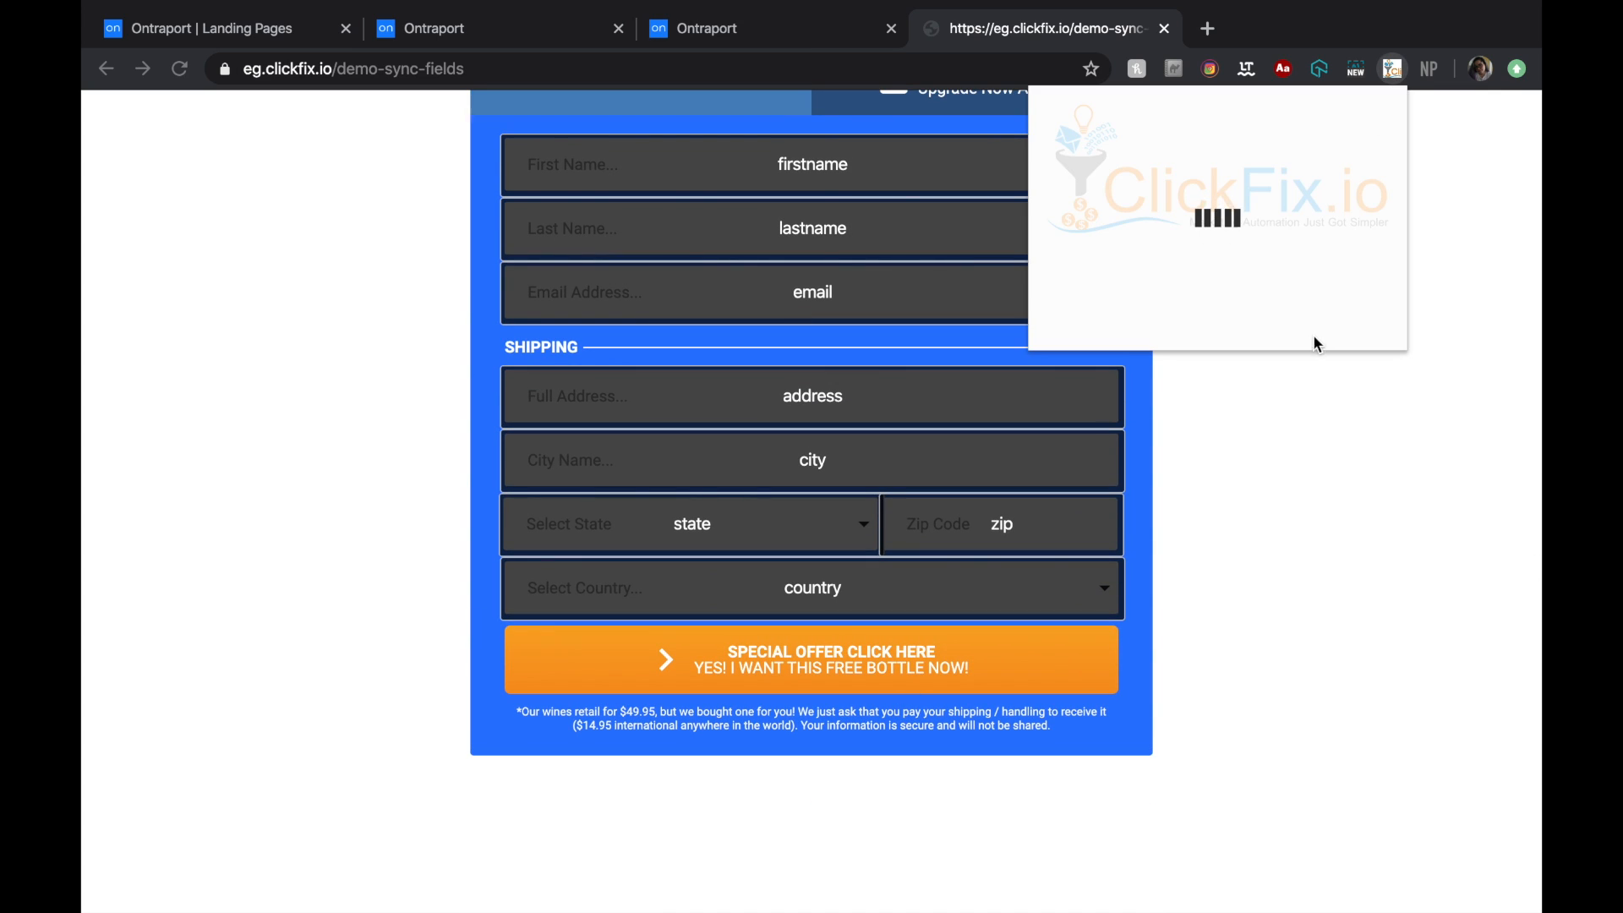
pyautogui.click(1135, 582)
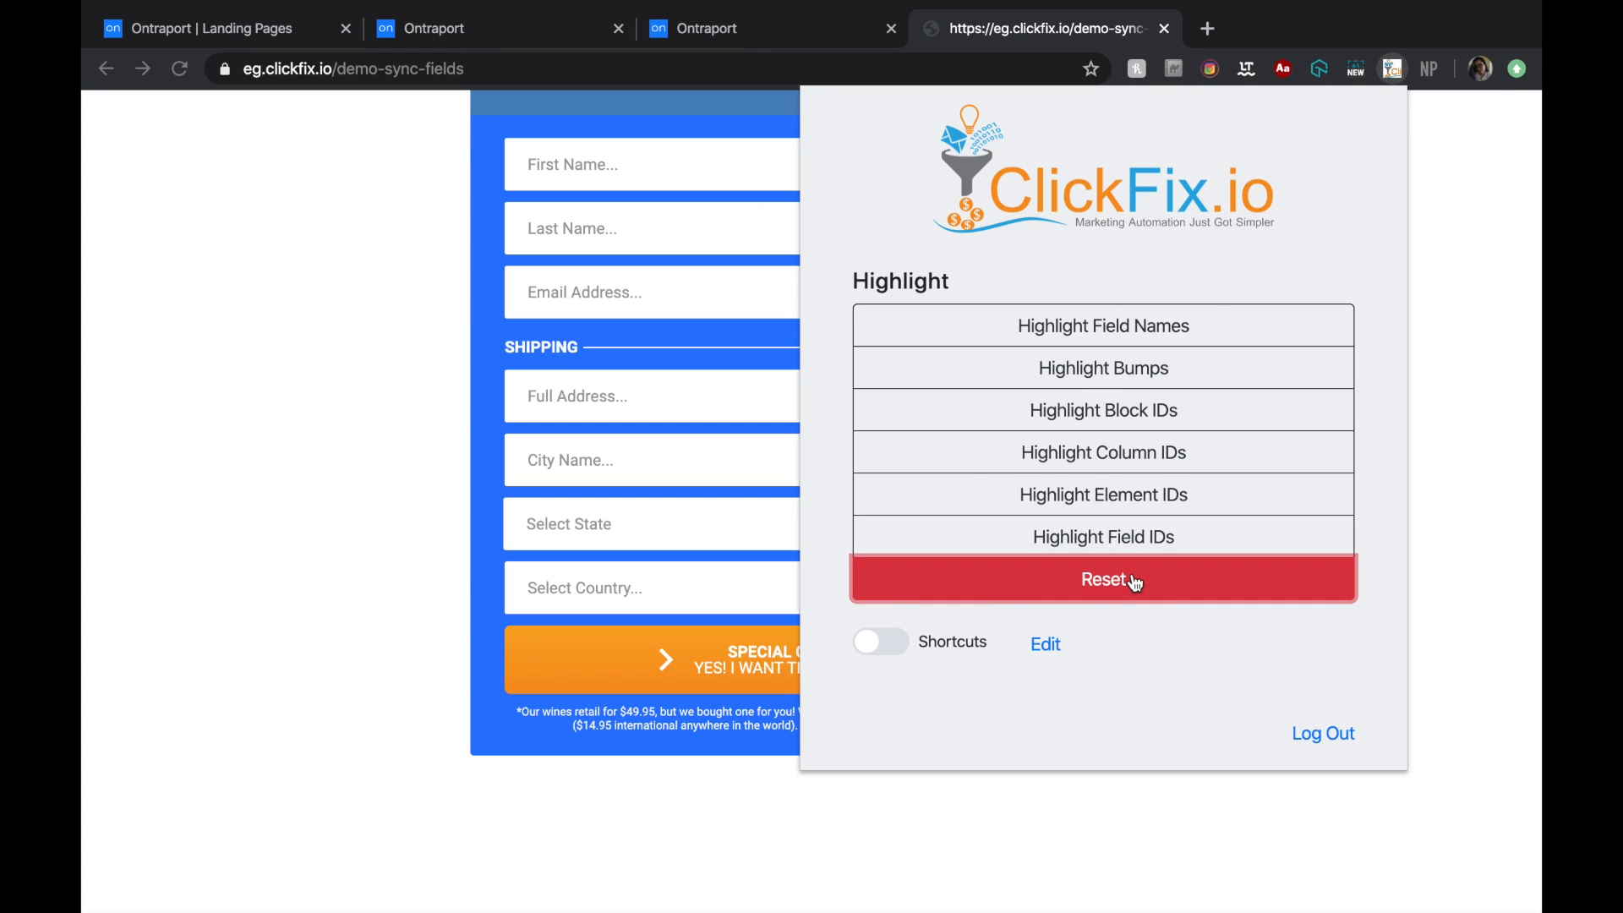
# Step: Review the [SyncFields email] shortcode in the demo page's header code in the Ontraport editor, and close the code view
pyautogui.click(732, 29)
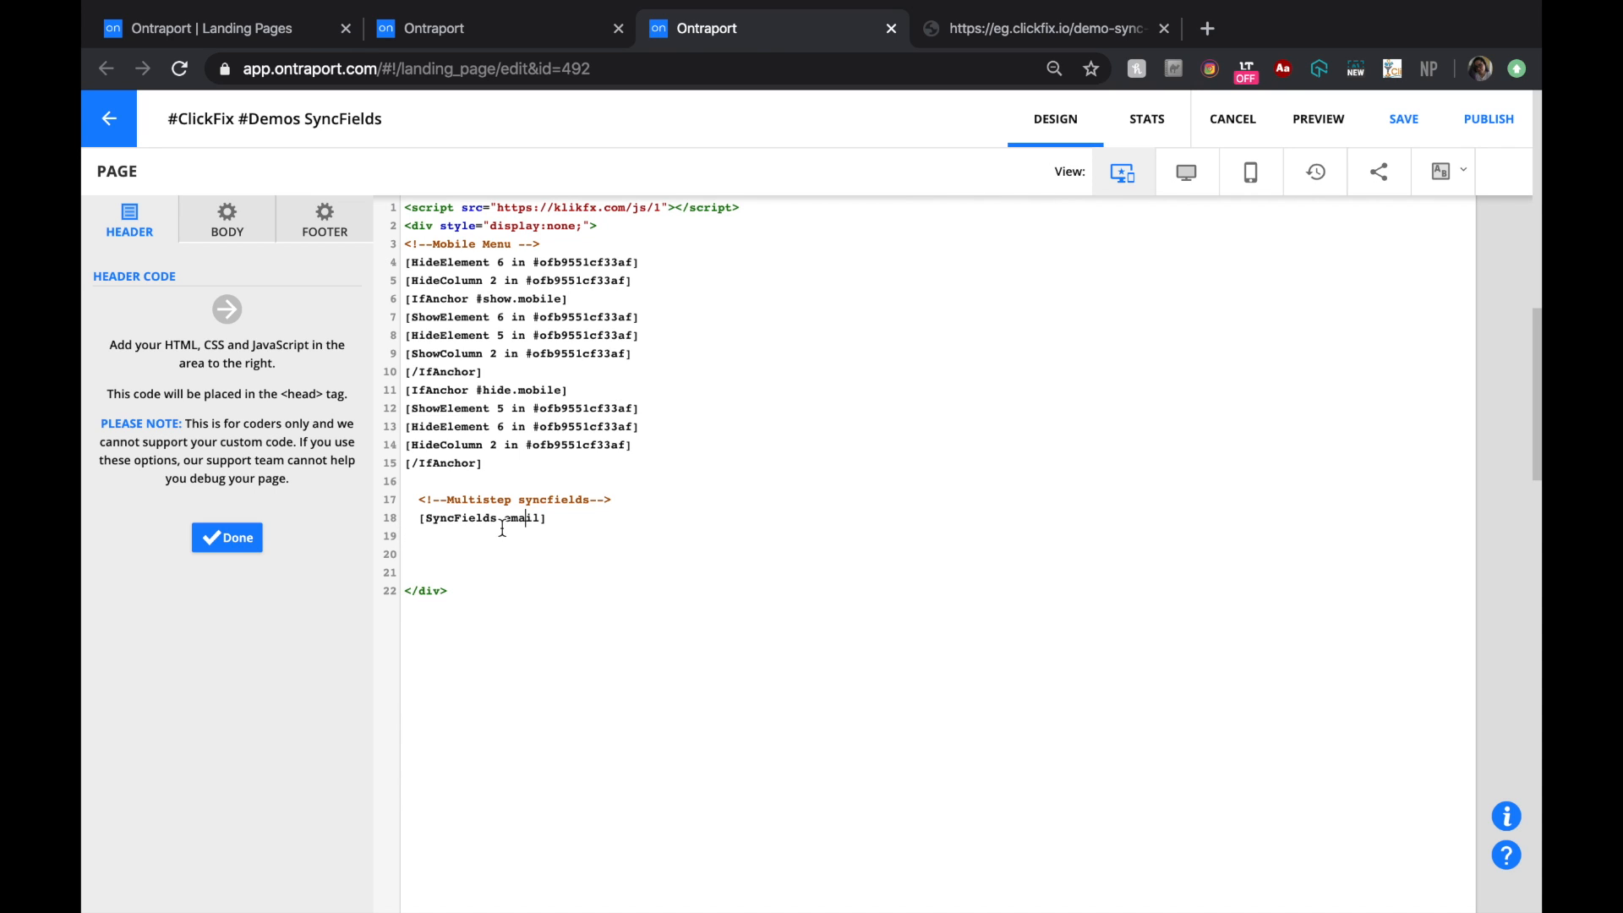
pyautogui.click(228, 538)
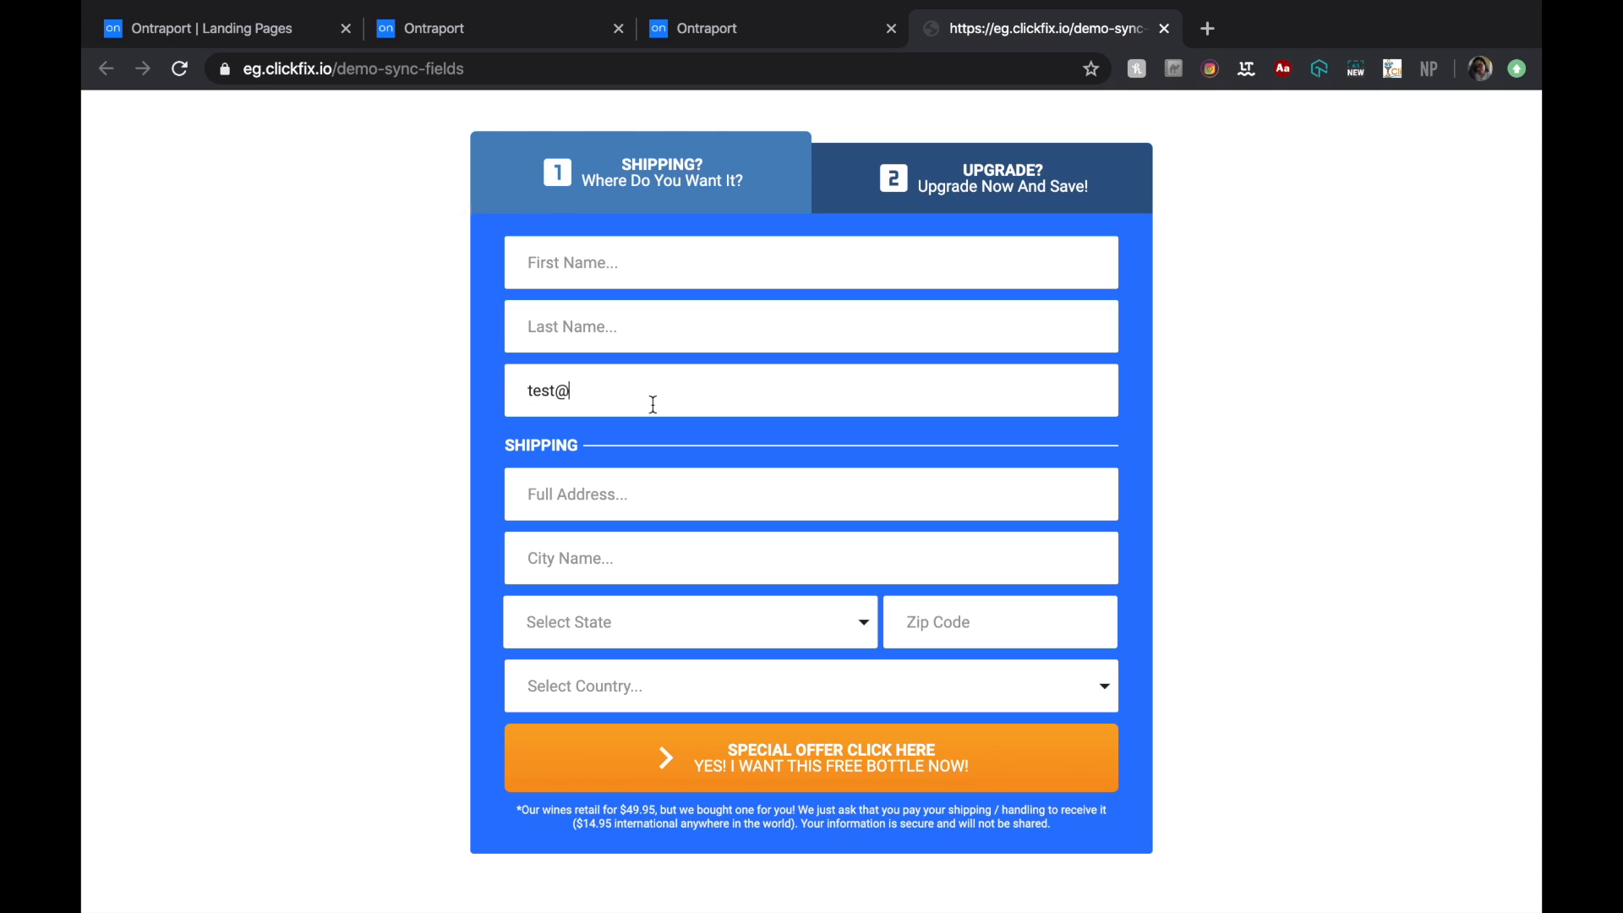
# Step: Enter a test email address in the live Shipping form, check the Upgrade form's email field, and close the live page
pyautogui.write('mail.com')
pyautogui.scroll(-7, 714, 404)
pyautogui.scroll(-1, 714, 404)
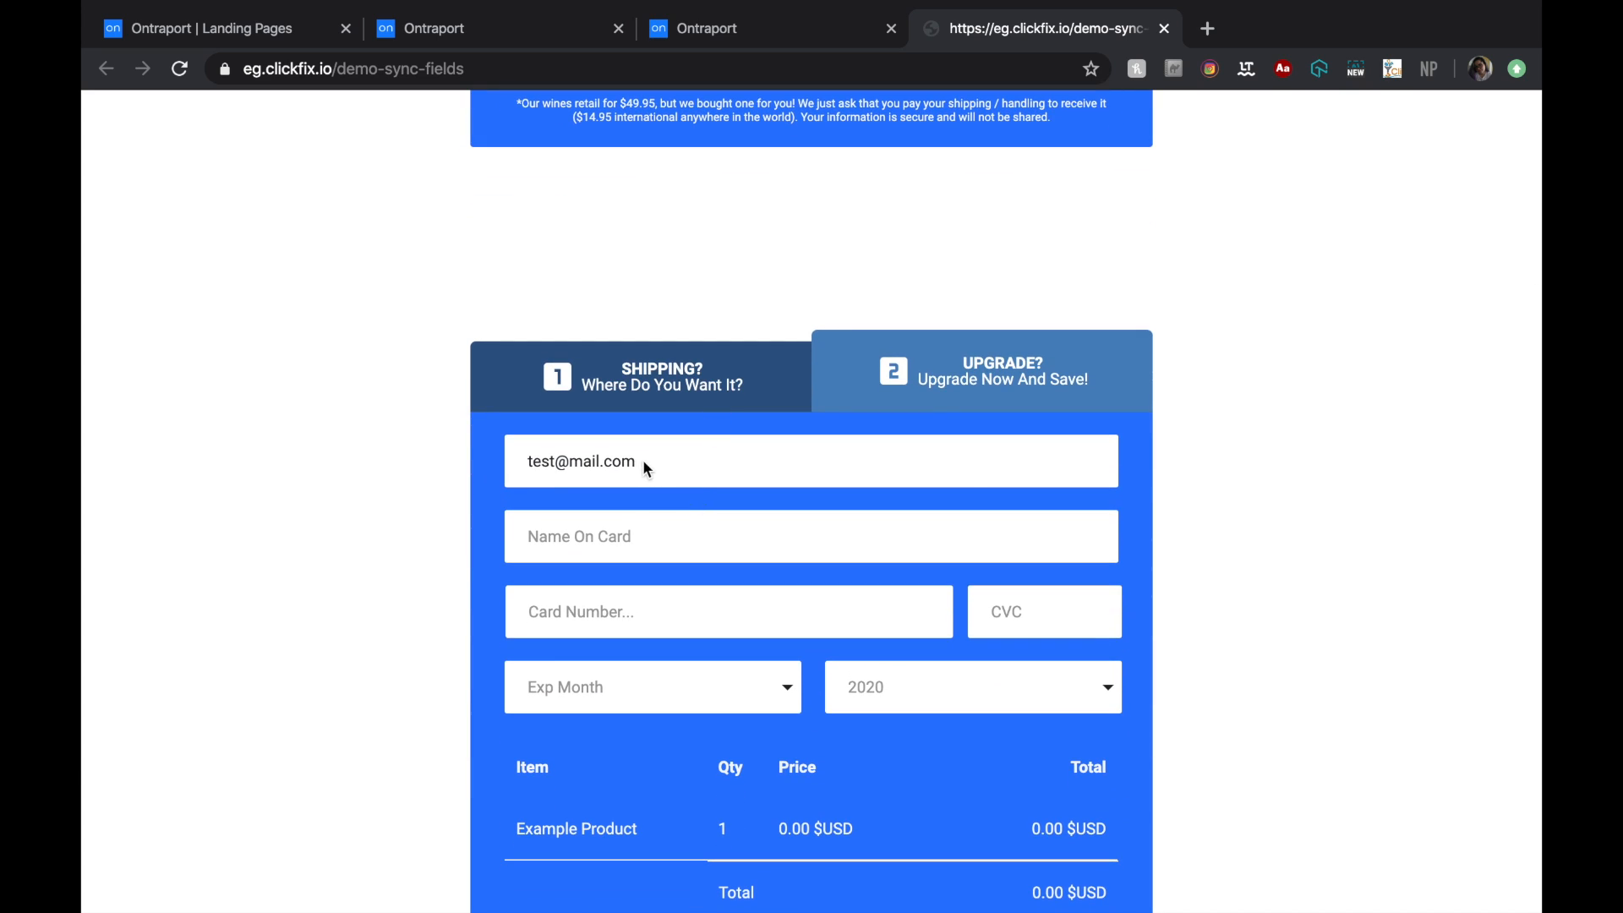
pyautogui.press('super+w')
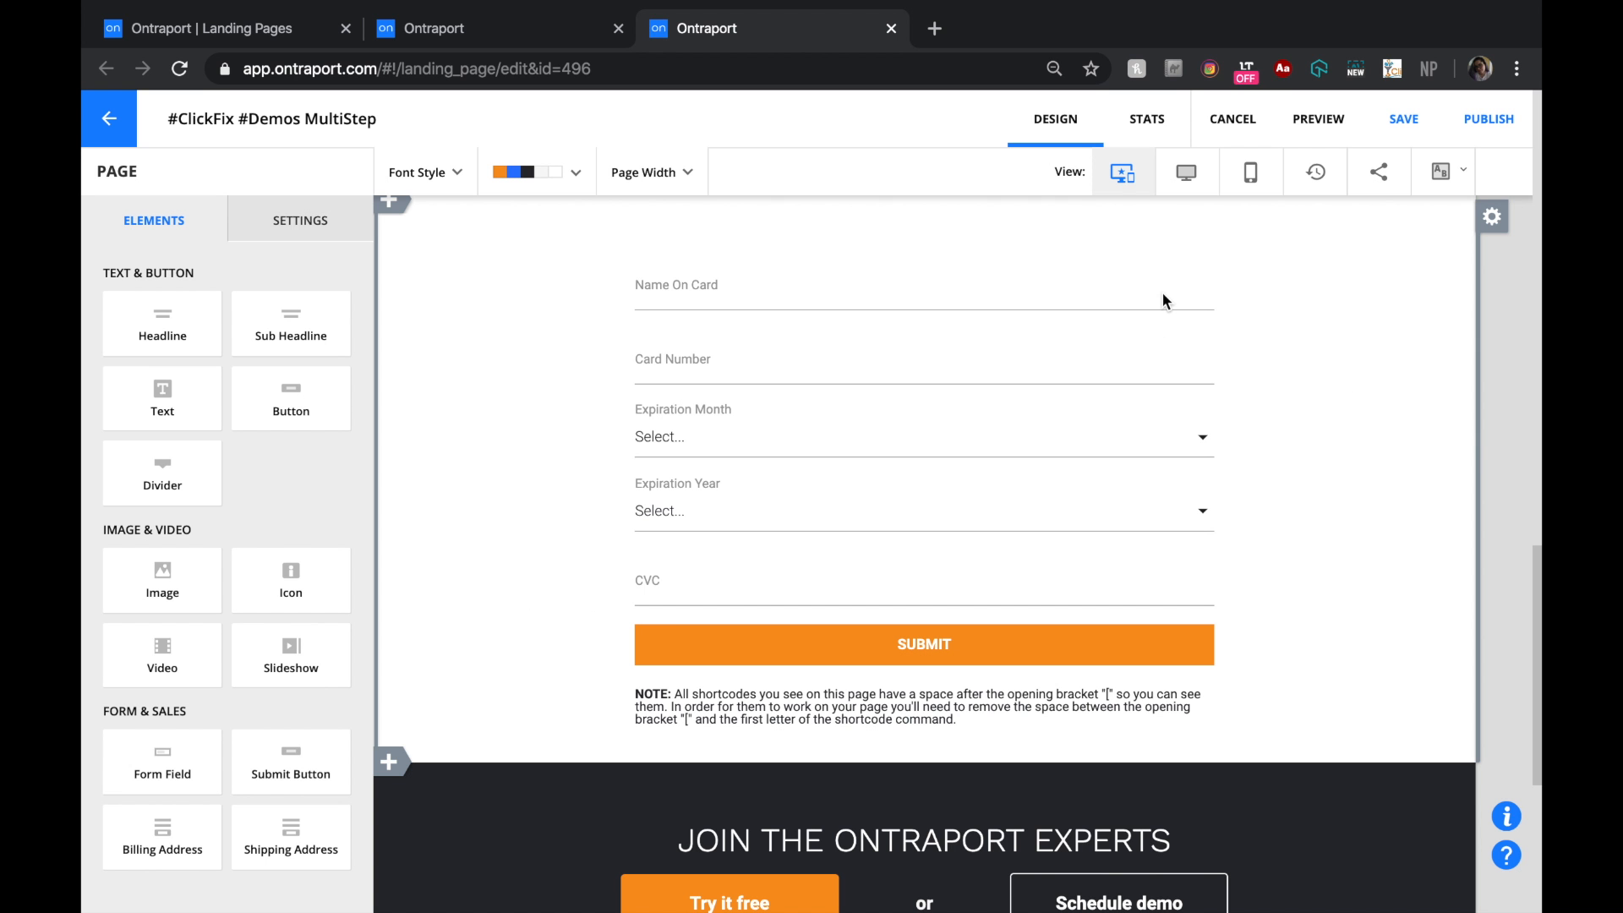
# Step: Inspect the hidden fields in the form settings of the MultiStep page's card payment block, and leave without saving
pyautogui.scroll(4, 1345, 329)
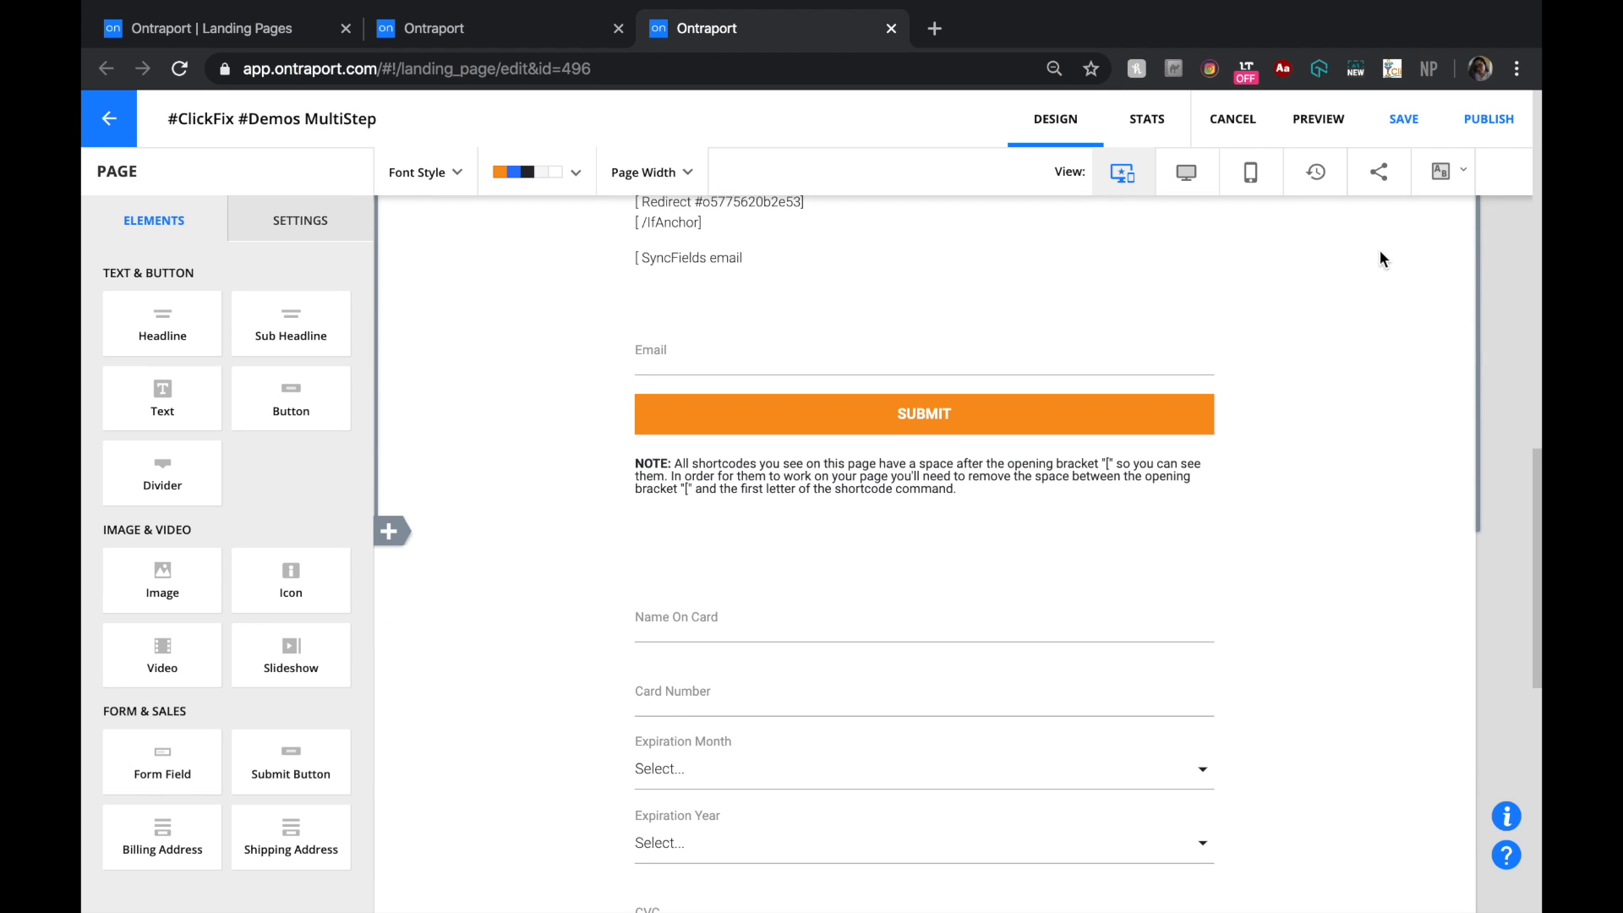
pyautogui.moveTo(1493, 605)
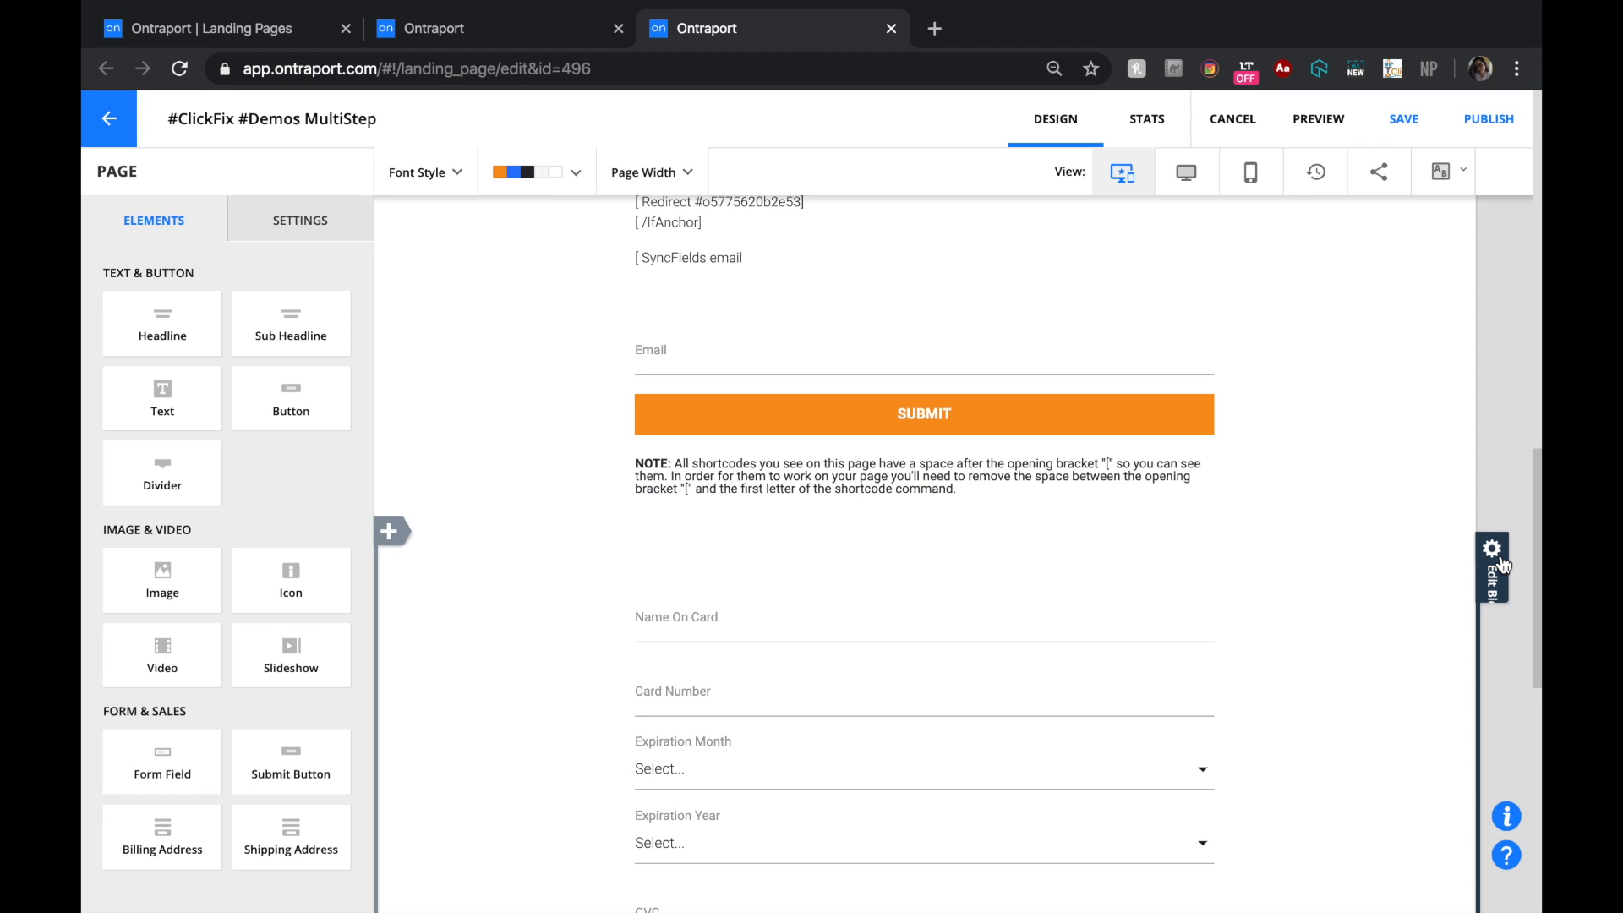
pyautogui.click(1494, 565)
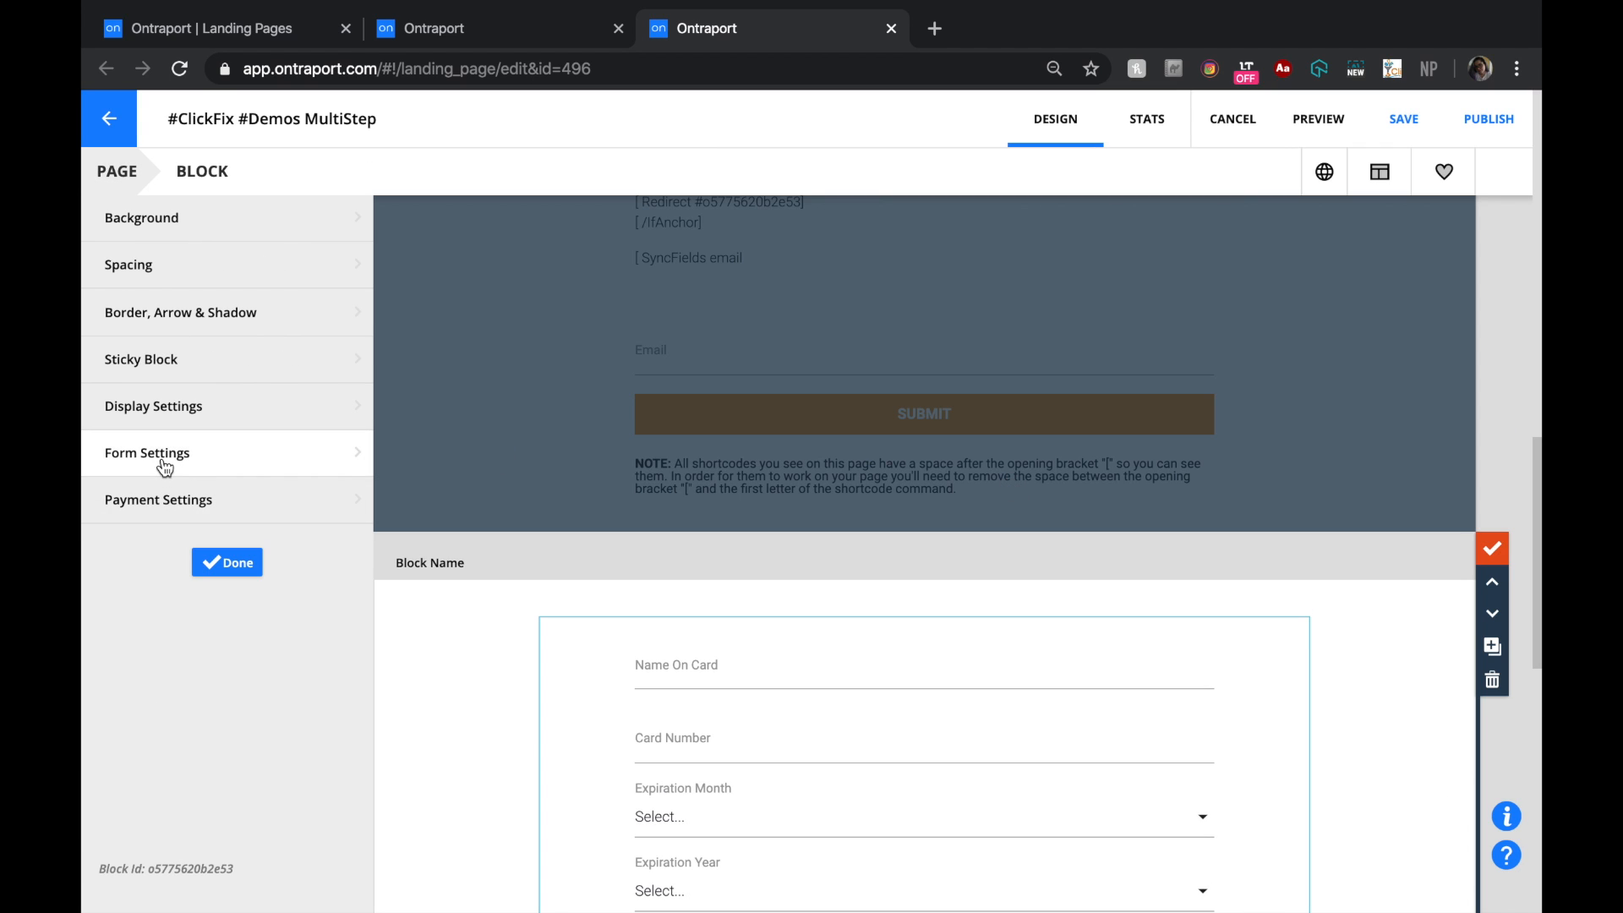
pyautogui.click(246, 468)
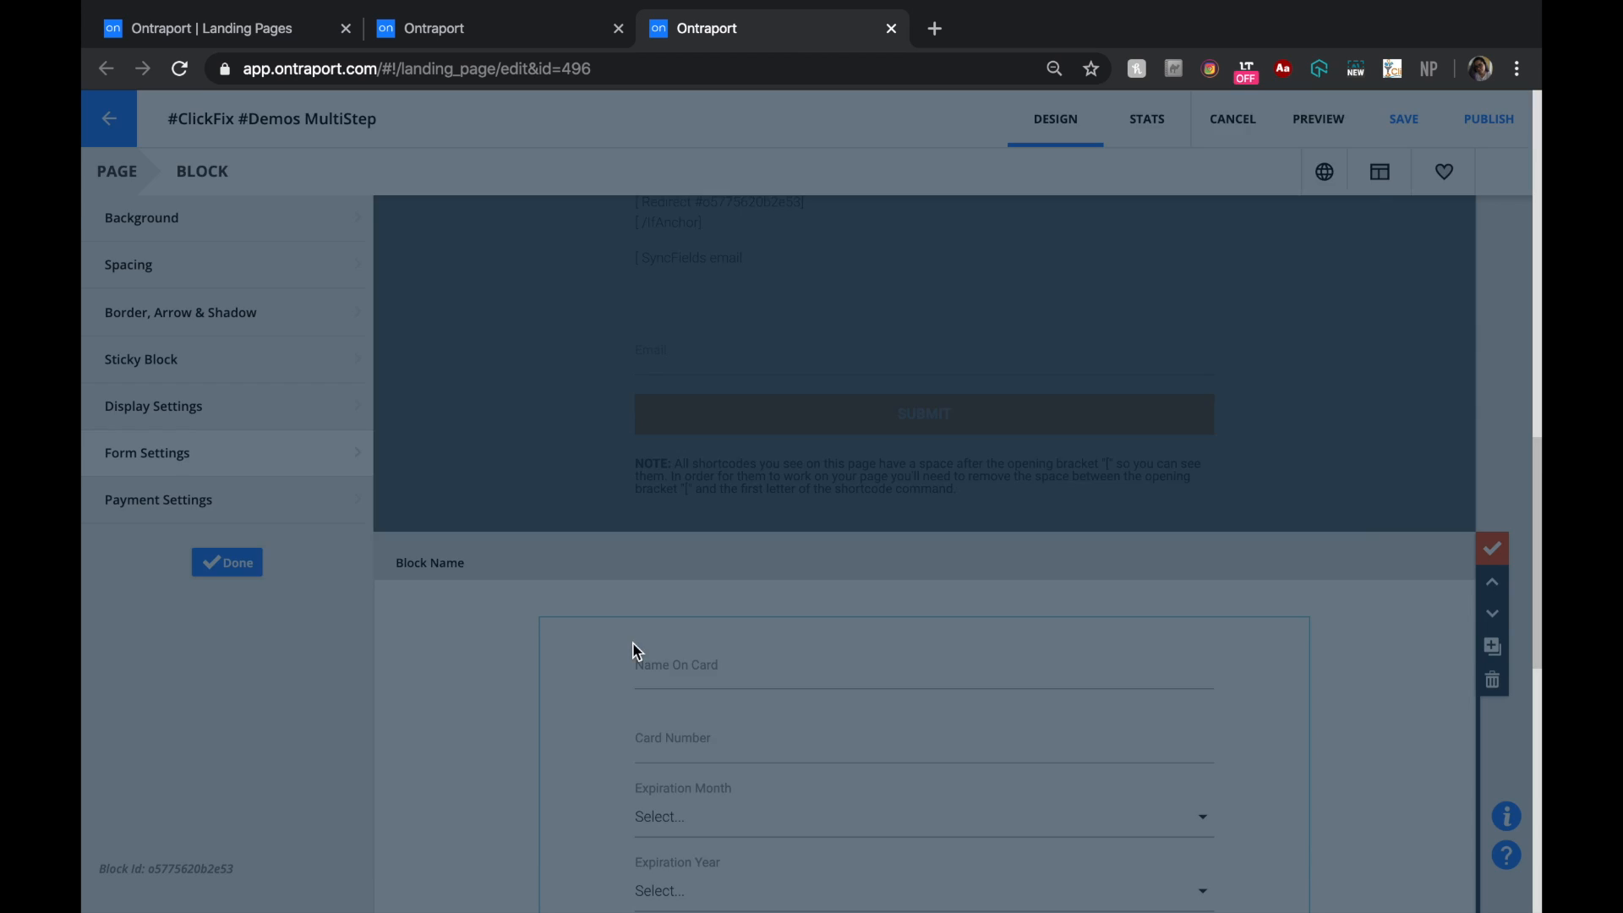
pyautogui.scroll(-5, 860, 592)
pyautogui.scroll(-15, 860, 602)
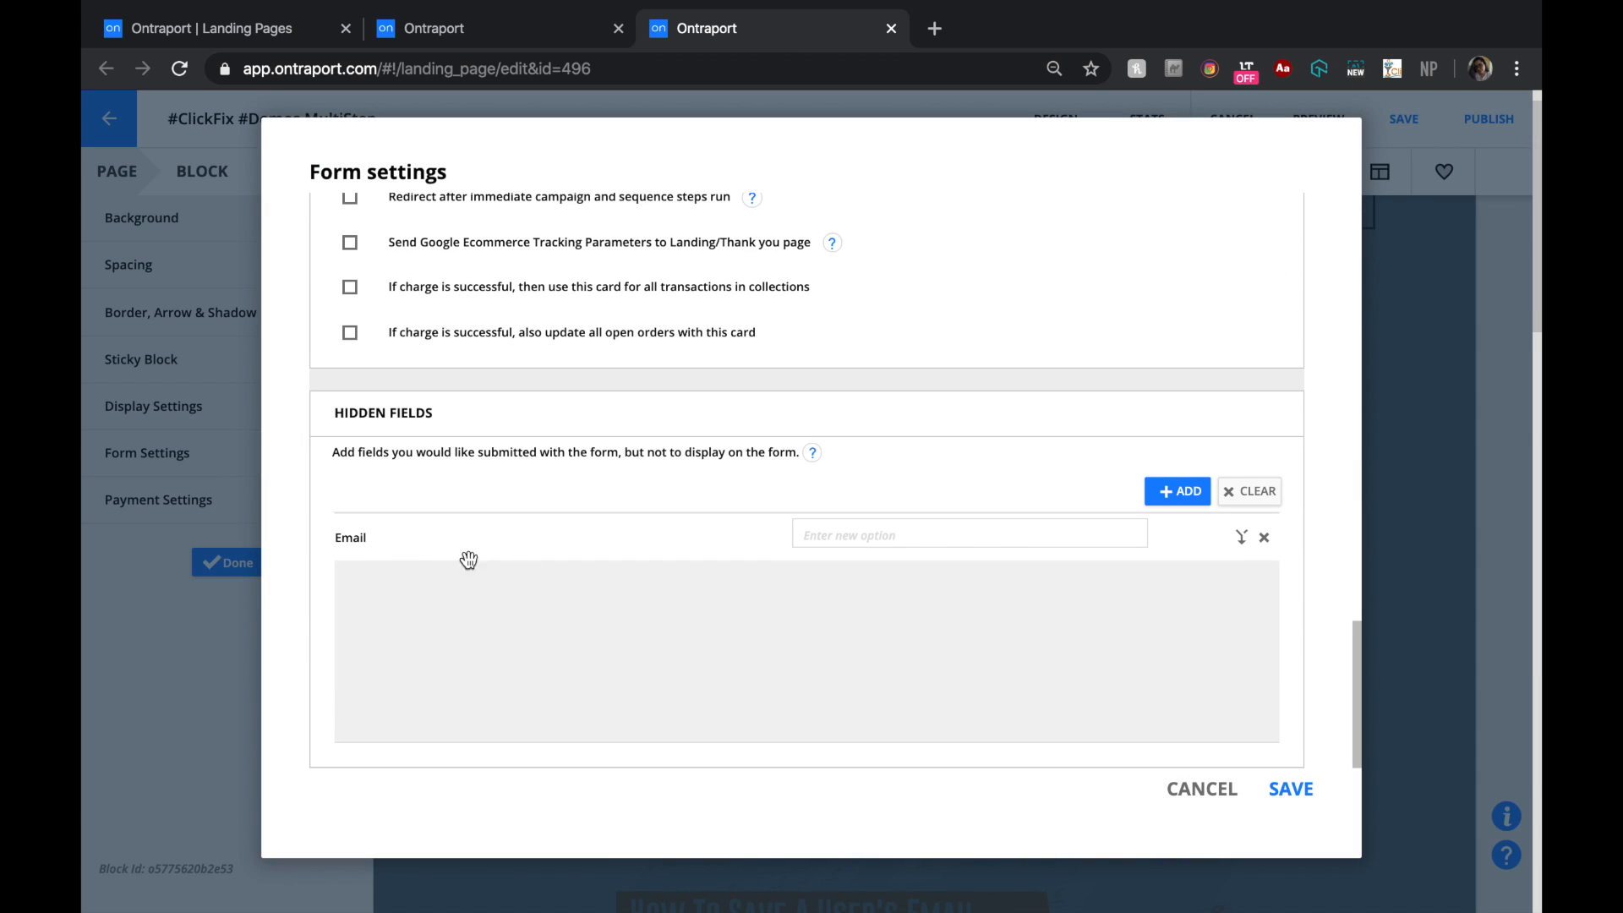
pyautogui.click(1227, 795)
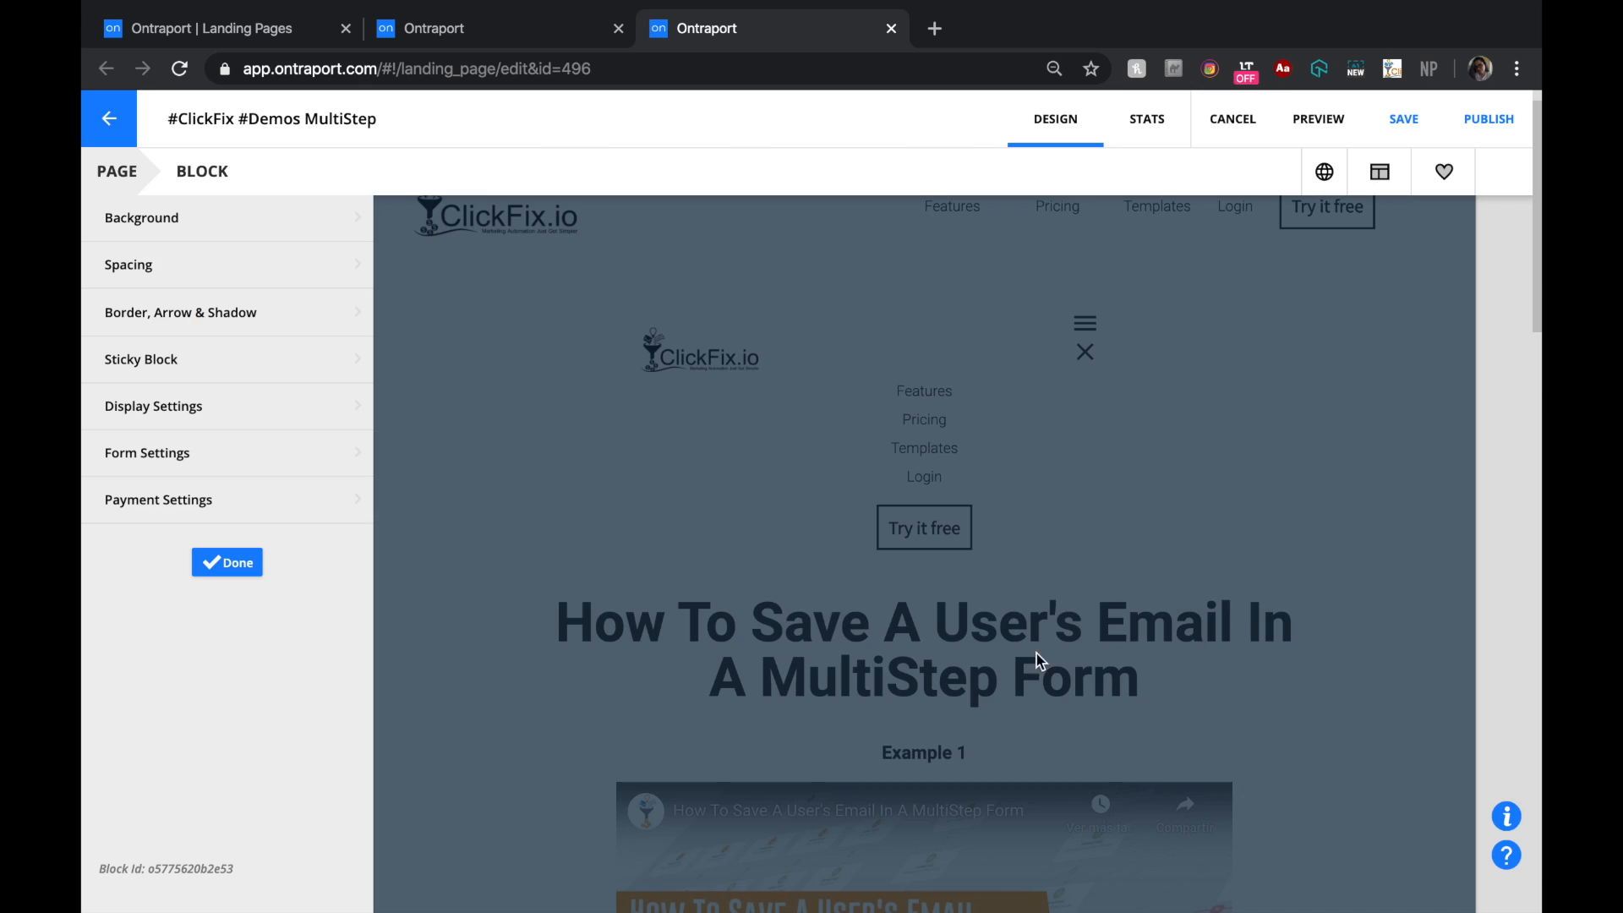
# Step: Highlight the [SyncFields email] shortcode in the MultiStep page's header custom code, and return to the shortcode example on the page
pyautogui.click(252, 564)
pyautogui.click(300, 220)
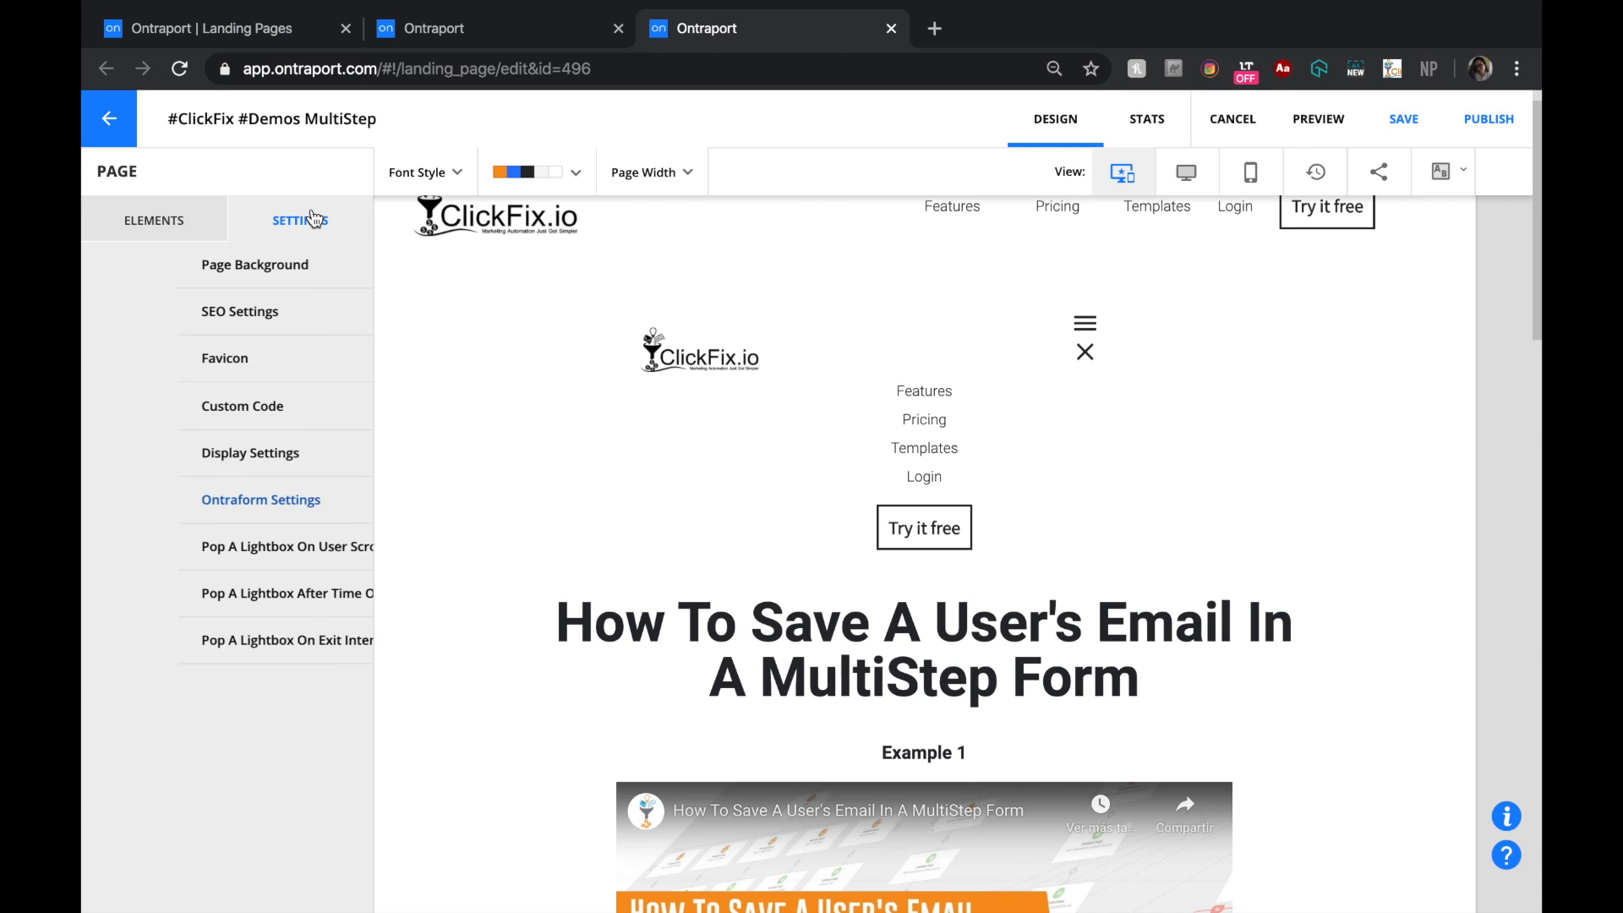
pyautogui.click(258, 402)
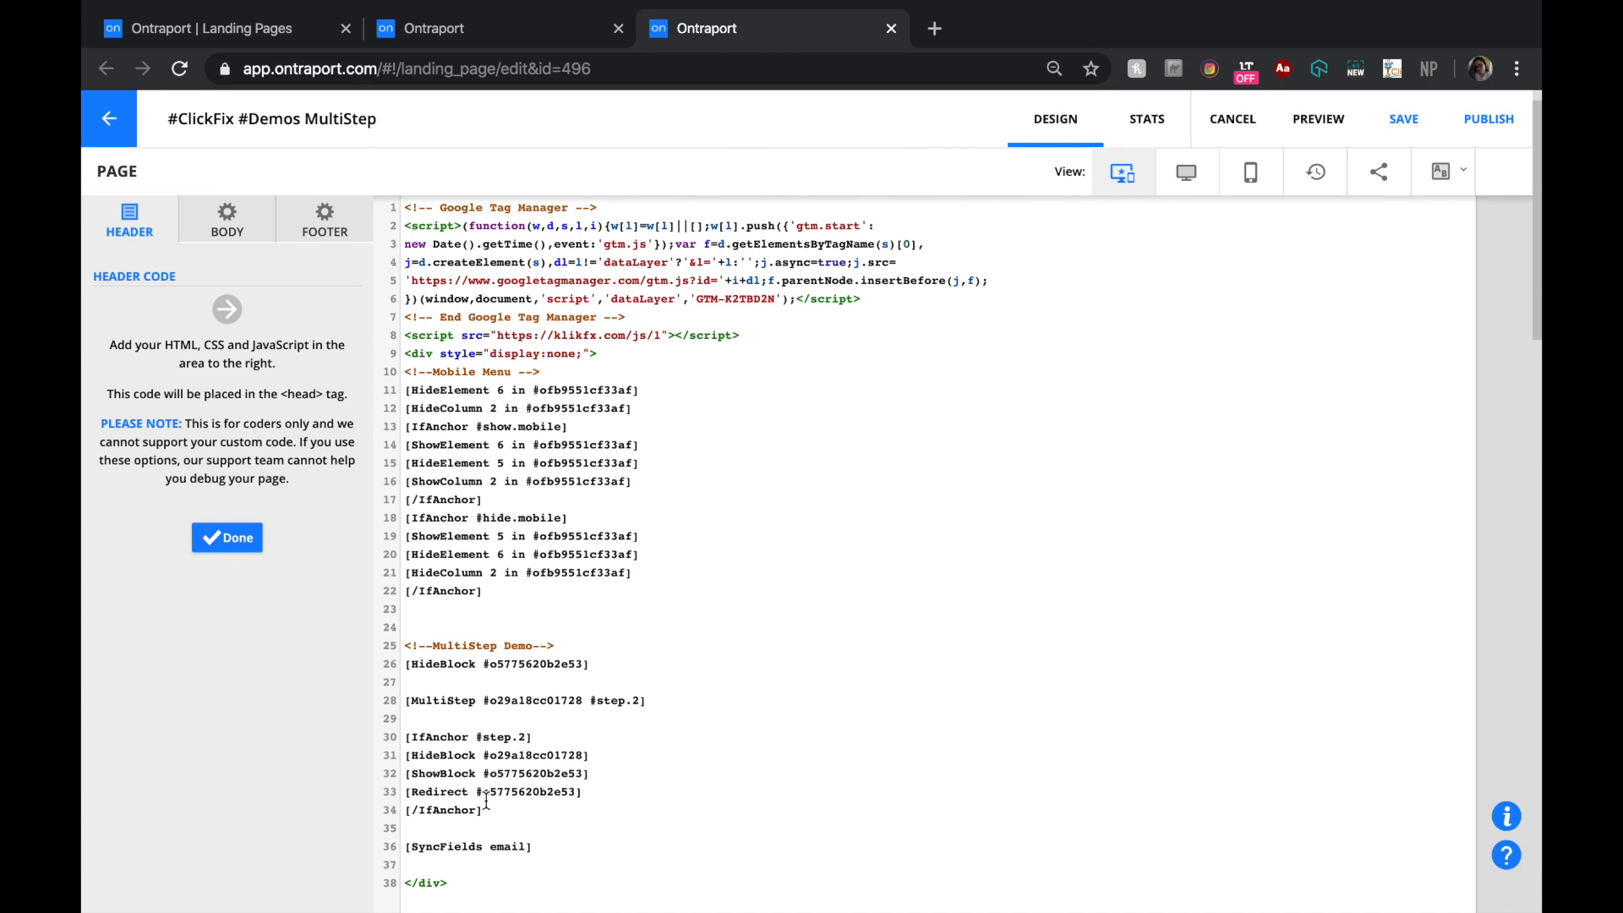
pyautogui.moveTo(558, 847); pyautogui.dragTo(384, 857)
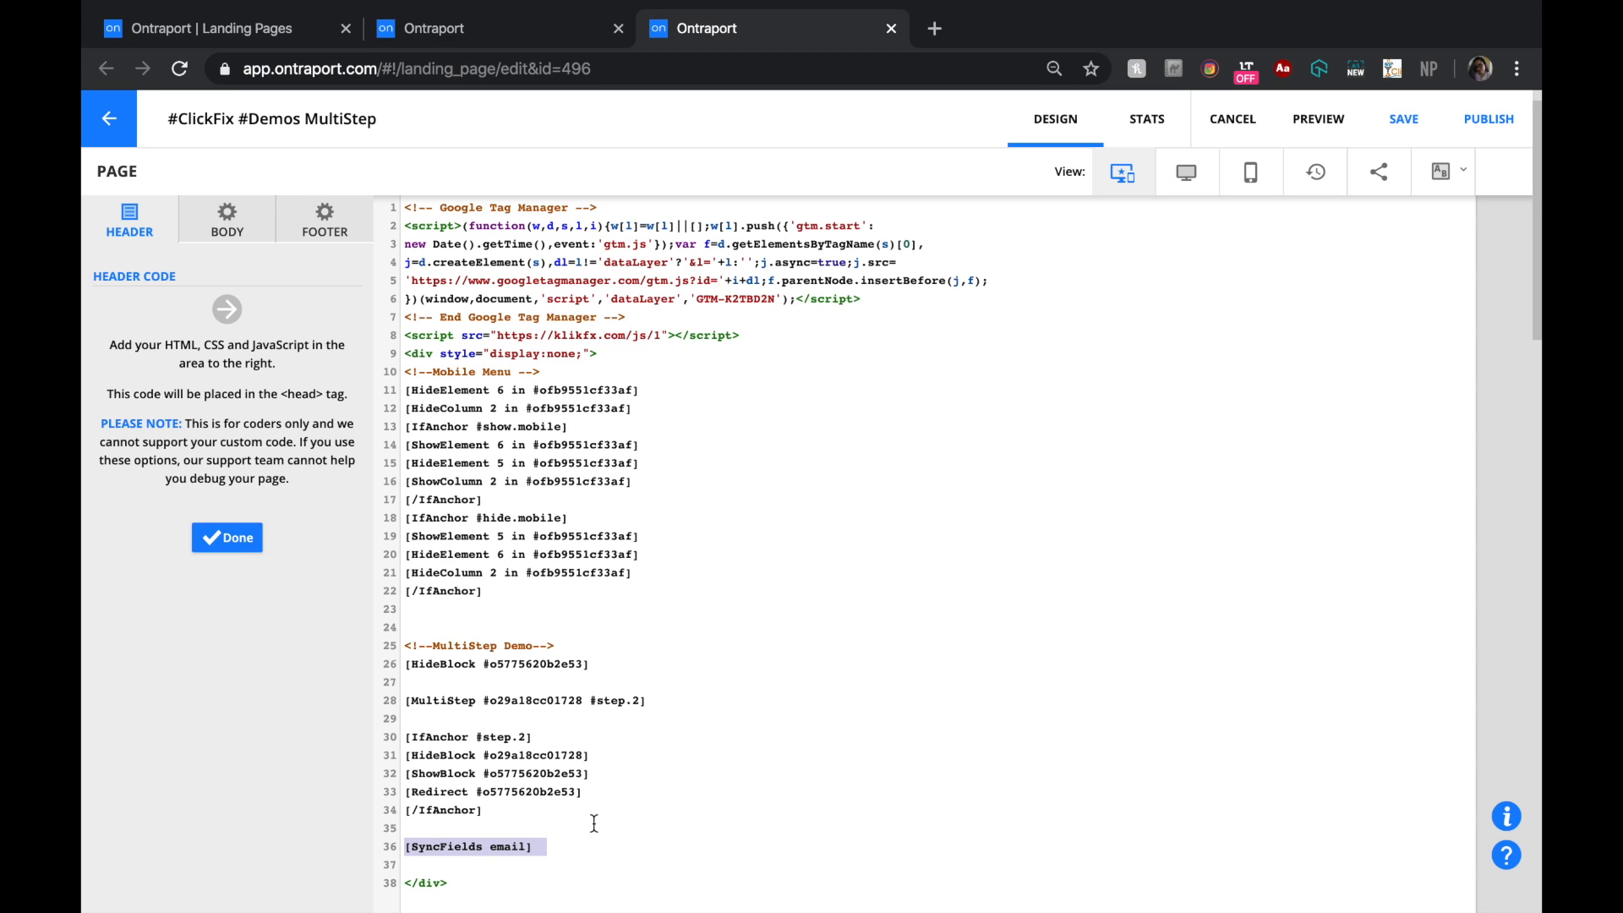
pyautogui.click(240, 546)
pyautogui.scroll(-4, 763, 558)
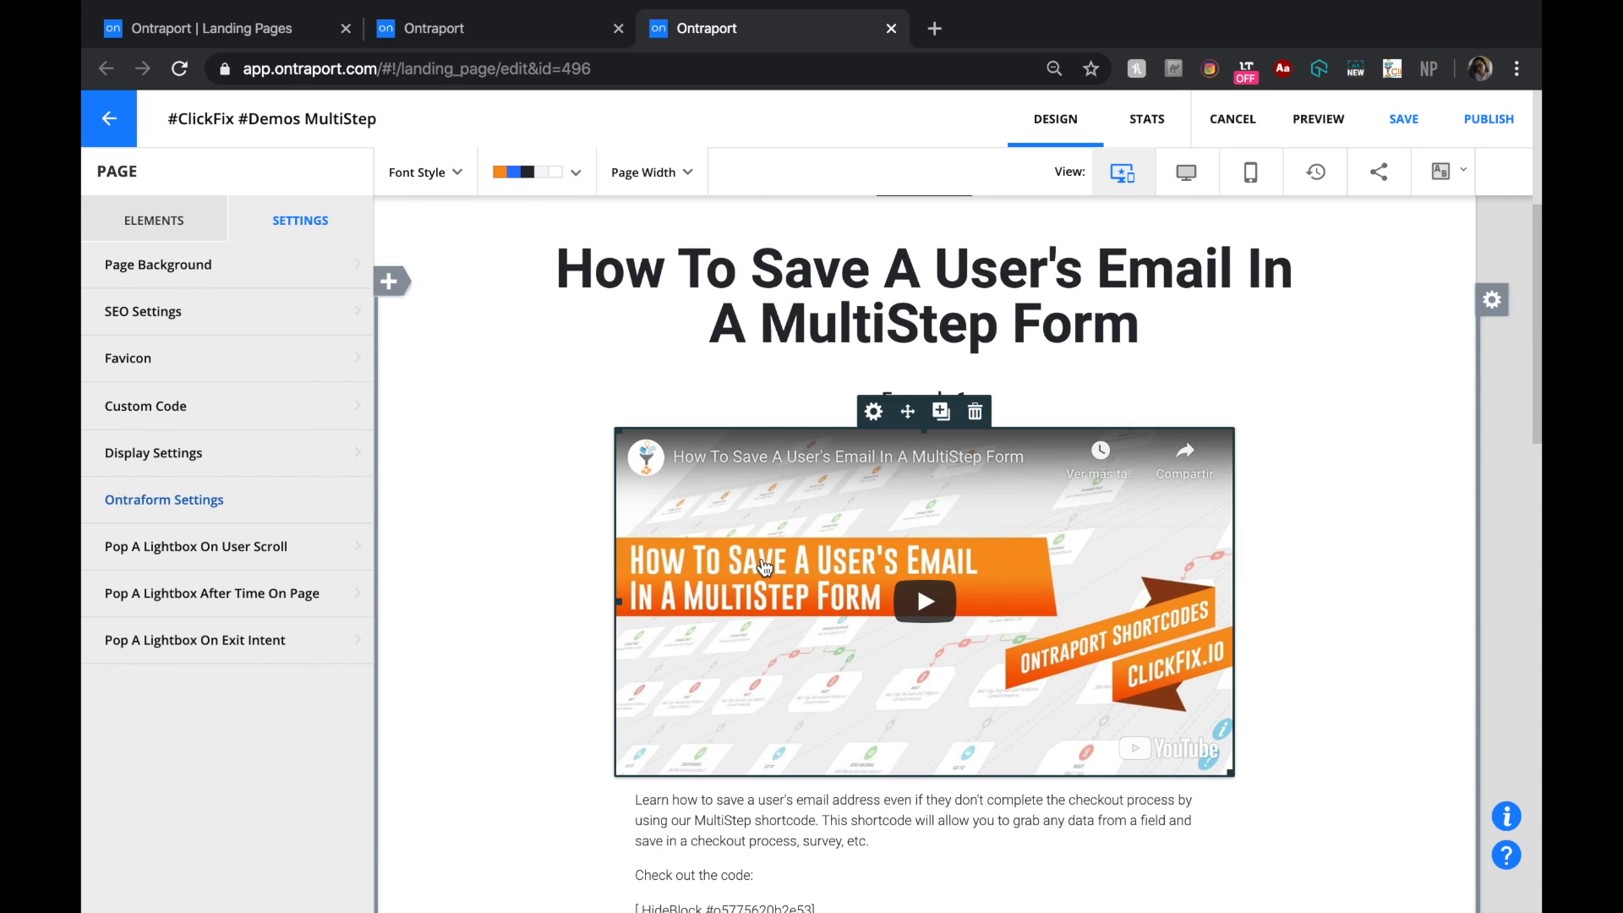
pyautogui.scroll(-5, 1256, 325)
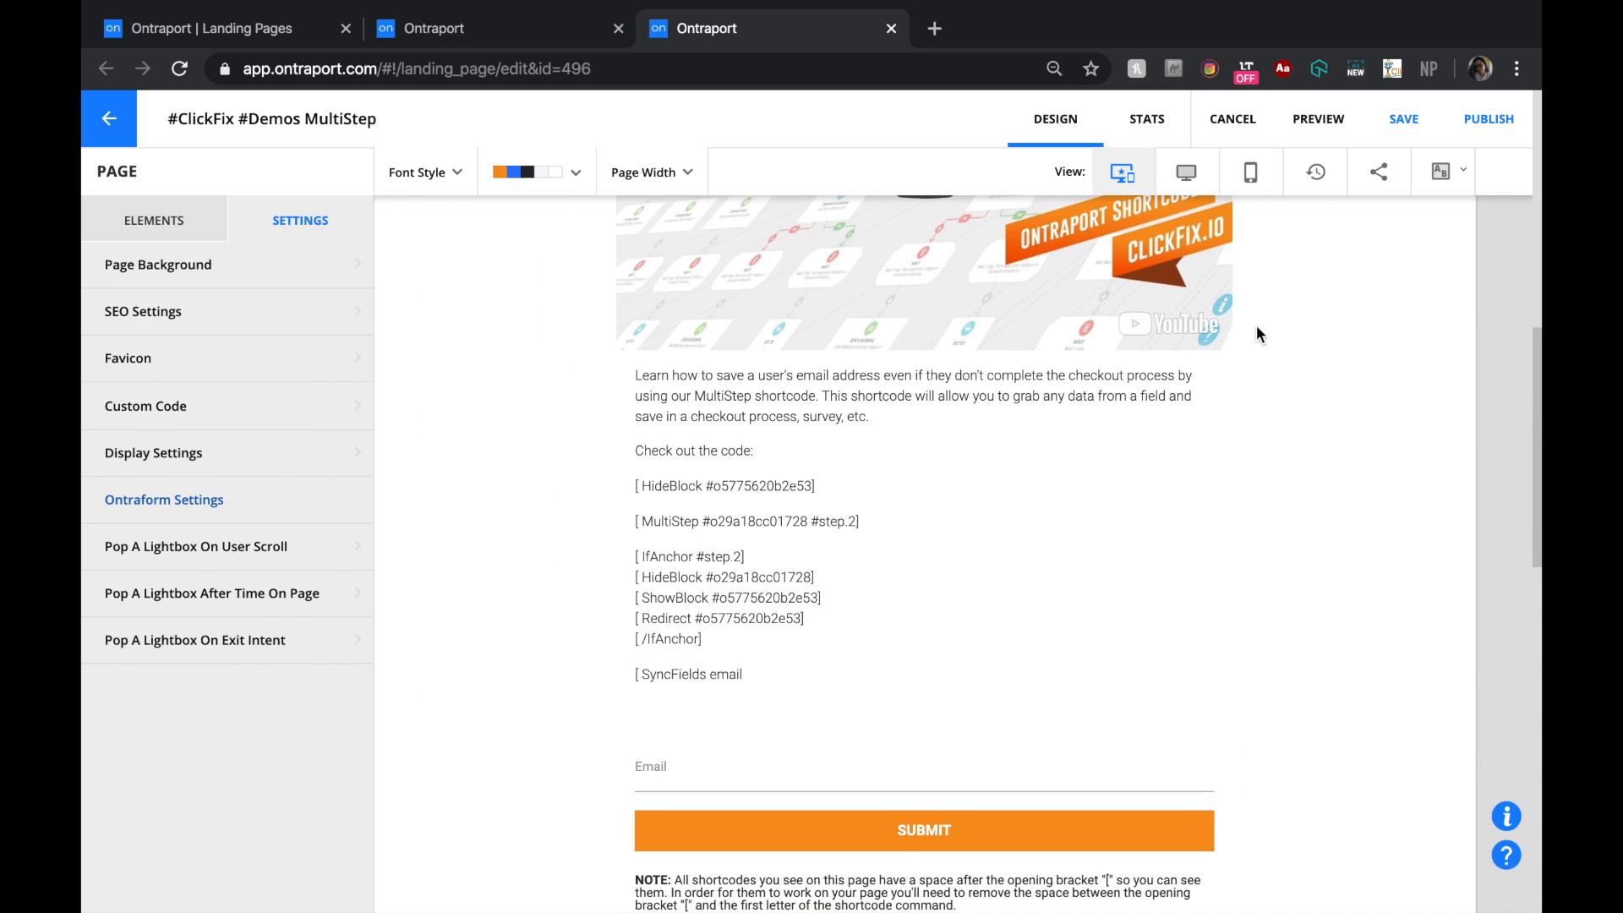